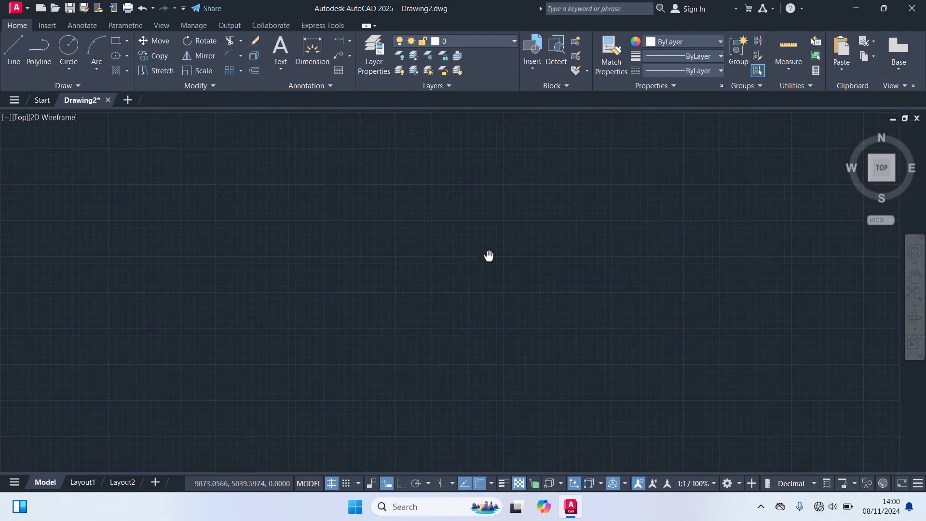
- Draw a rectangle 600 wide and 800 high in an empty part of model space
{"action": "middle_click_drag", "start_coordinate": [543, 230], "coordinate": [435, 262]}
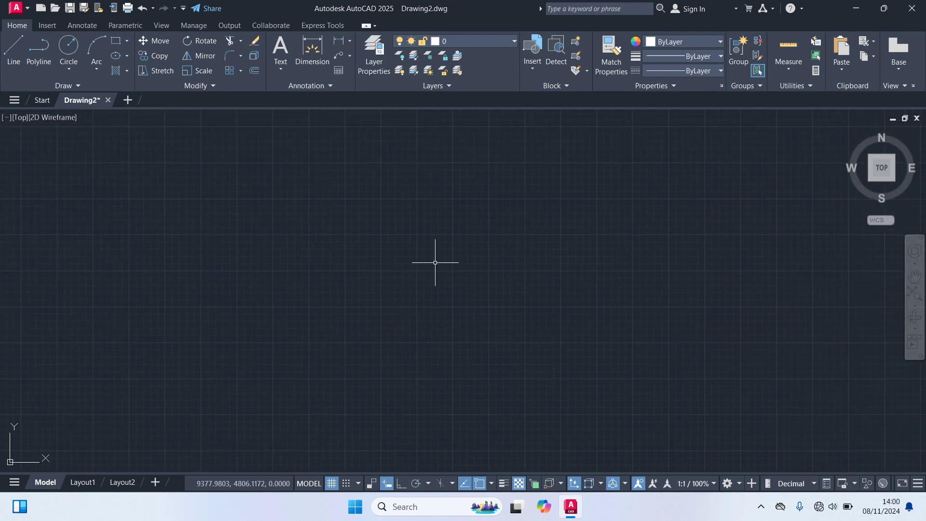
{"action": "type", "text": "rec"}
{"action": "key", "text": "Return"}
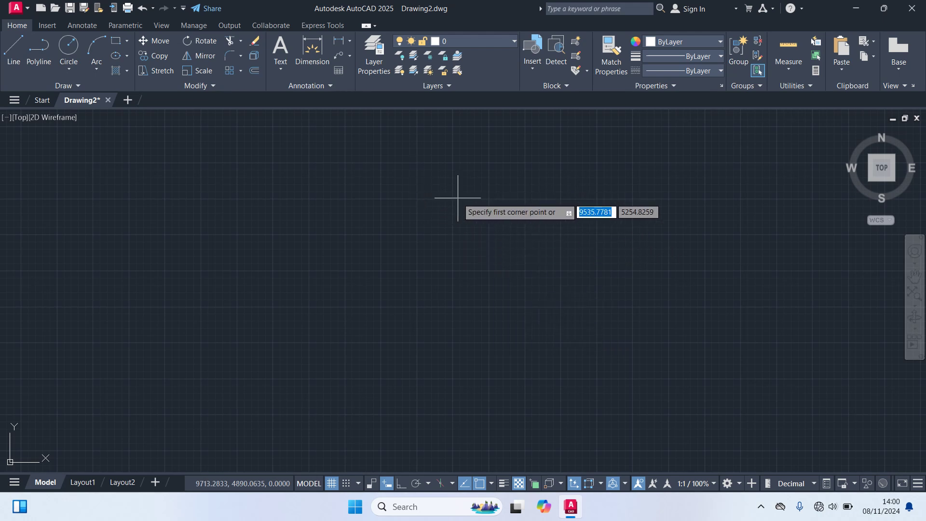
{"action": "left_click", "coordinate": [437, 188]}
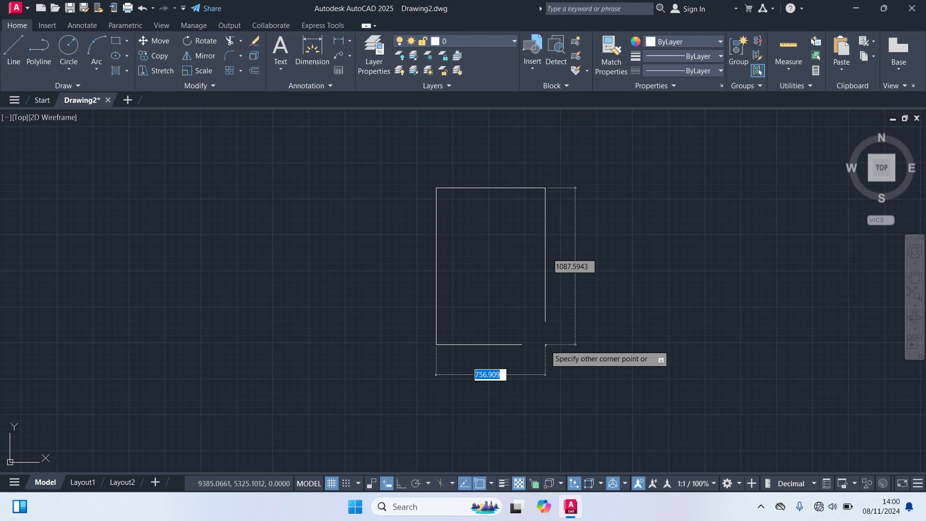
{"action": "type", "text": "600"}
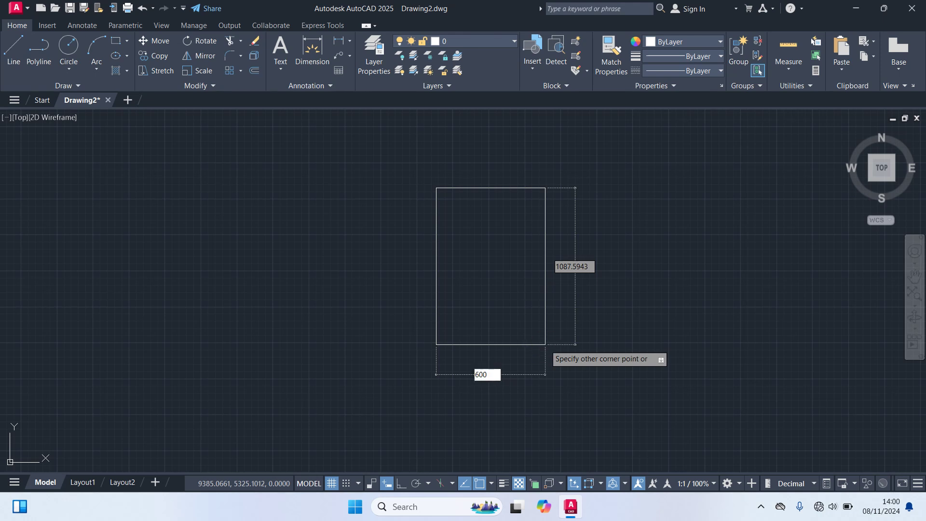
{"action": "key", "text": "Tab"}
{"action": "type", "text": "800"}
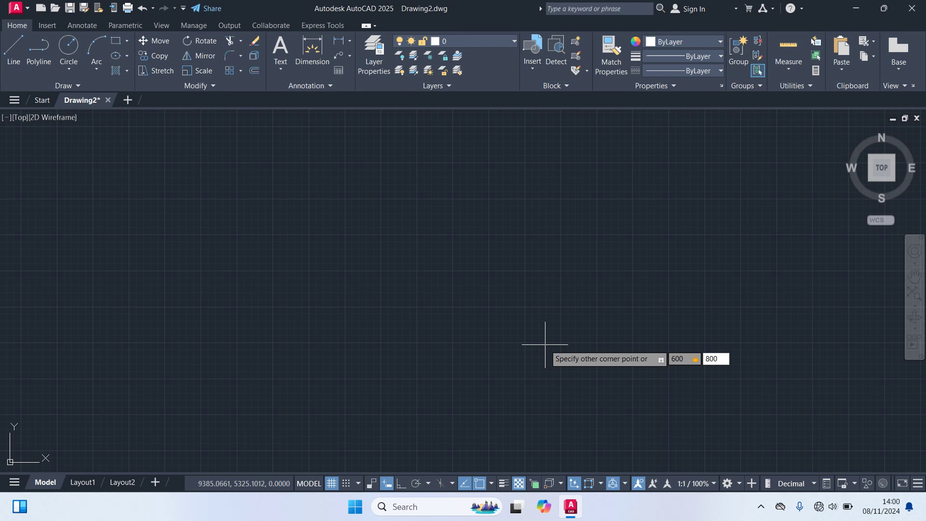
{"action": "key", "text": "Return"}
{"action": "middle_click_drag", "start_coordinate": [460, 245], "coordinate": [496, 410]}
{"action": "scroll", "coordinate": [523, 282], "scroll_direction": "up", "scroll_amount": 2}
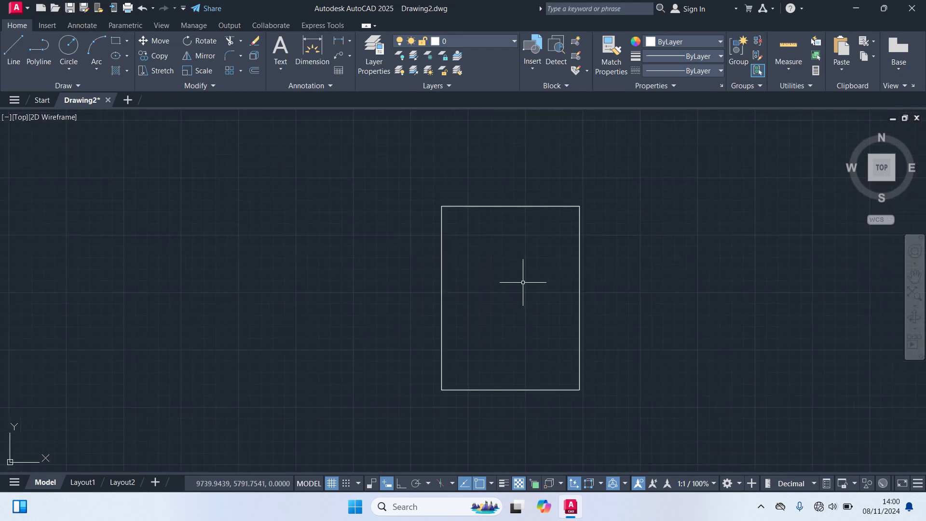
- Dimension the rectangle's upper edge between its two corners, placing the dimension line just above the edge
{"action": "middle_click_drag", "start_coordinate": [517, 280], "coordinate": [502, 253]}
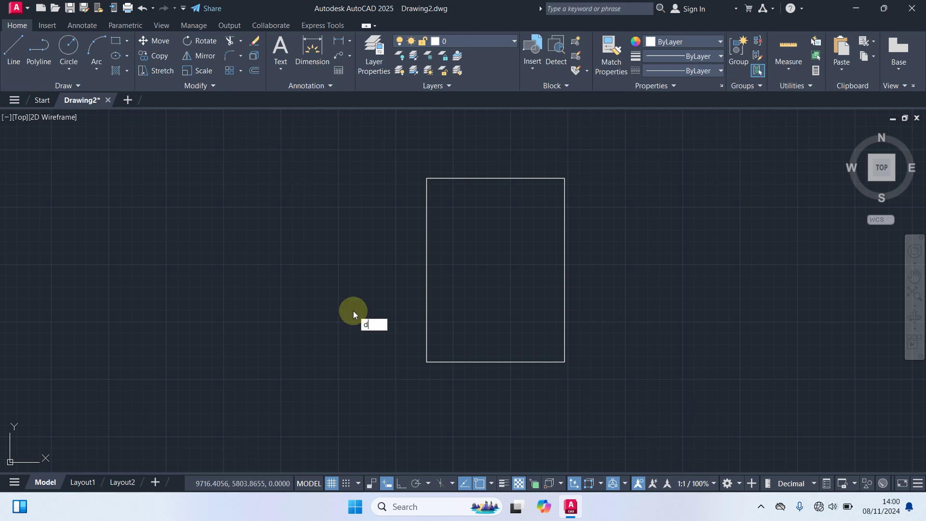
{"action": "type", "text": "m"}
{"action": "key", "text": "Return"}
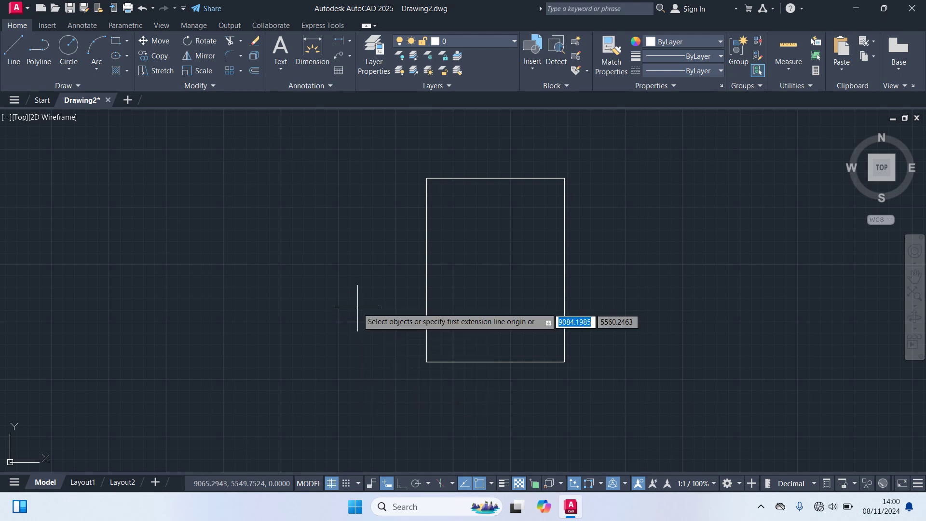
{"action": "middle_click_drag", "start_coordinate": [439, 211], "coordinate": [358, 269]}
{"action": "scroll", "coordinate": [336, 229], "scroll_direction": "up", "scroll_amount": 2}
{"action": "left_click", "coordinate": [341, 230]}
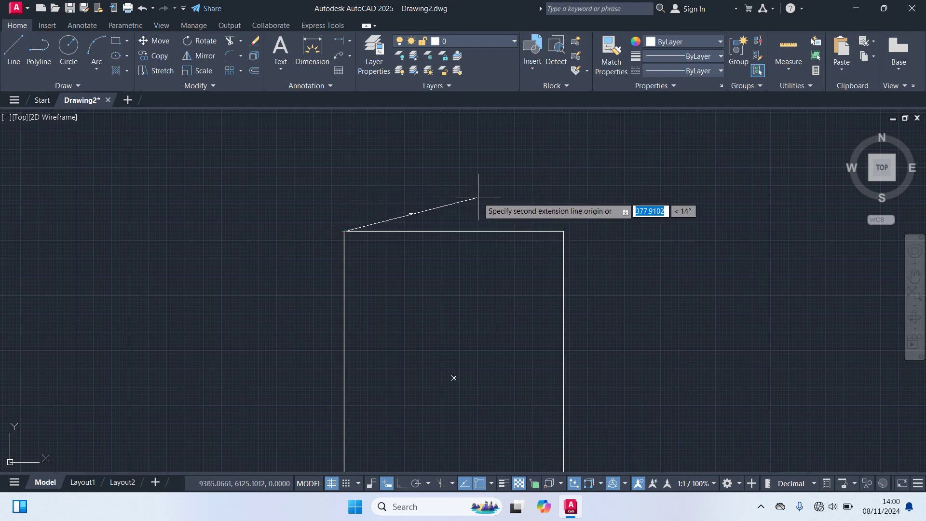
{"action": "left_click", "coordinate": [562, 231]}
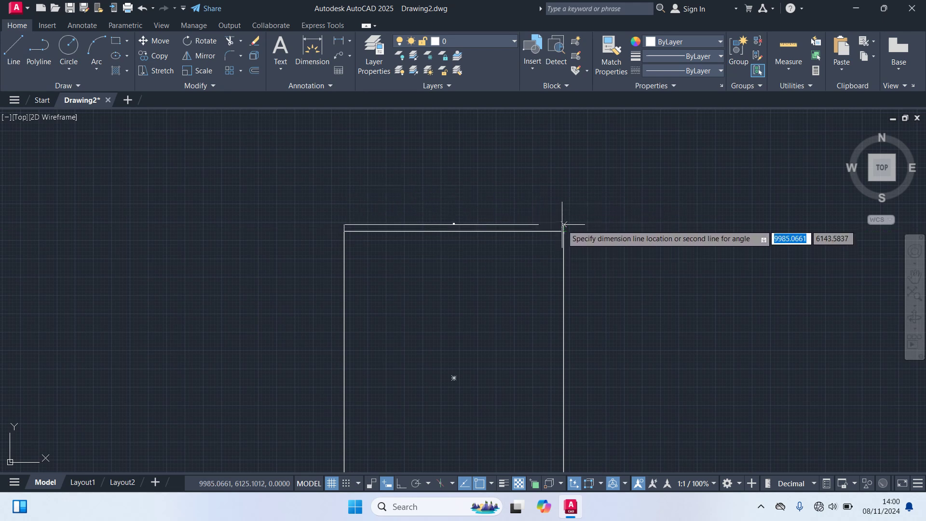
{"action": "left_click", "coordinate": [563, 221]}
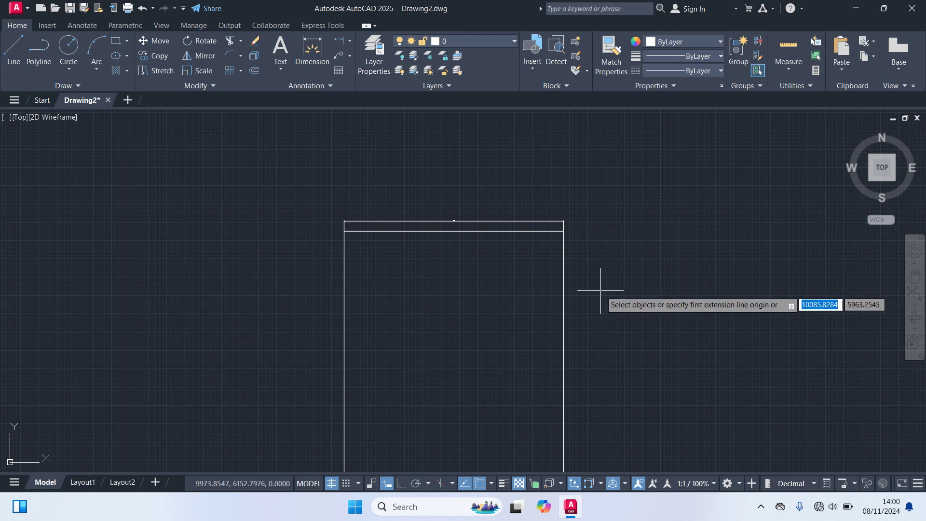
- Dimension the rectangle's left edge from upper to lower corner, with the dimension line just outside it, and end the dimension command
{"action": "scroll", "coordinate": [344, 244], "scroll_direction": "up", "scroll_amount": 4}
{"action": "left_click", "coordinate": [345, 211]}
{"action": "scroll", "coordinate": [305, 283], "scroll_direction": "down", "scroll_amount": 4}
{"action": "middle_click_drag", "start_coordinate": [303, 330], "coordinate": [349, 160]}
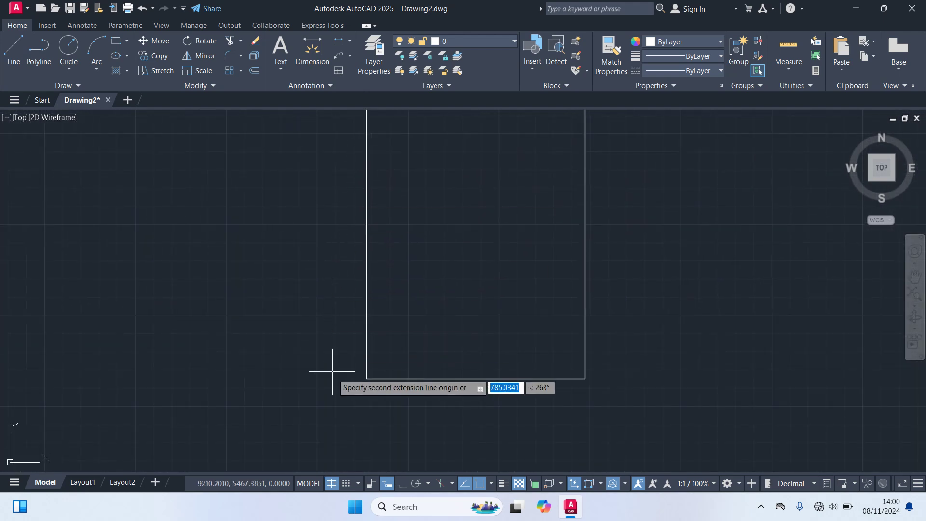
{"action": "left_click", "coordinate": [366, 378]}
{"action": "scroll", "coordinate": [356, 379], "scroll_direction": "down", "scroll_amount": 2}
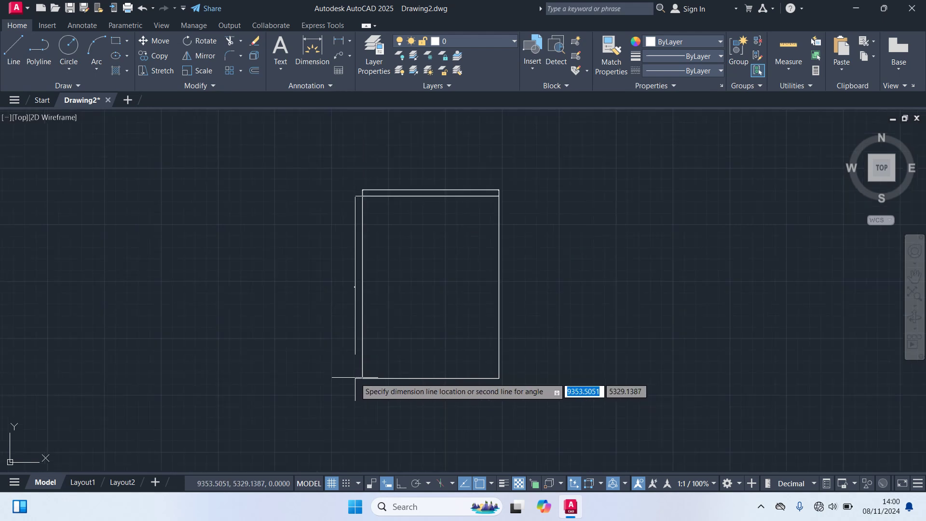
{"action": "left_click", "coordinate": [355, 378]}
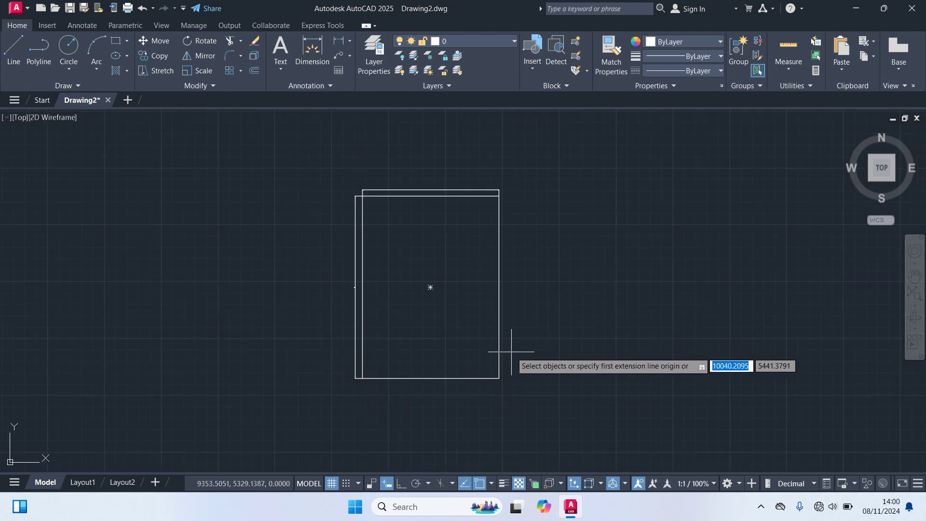
{"action": "key", "text": "Escape"}
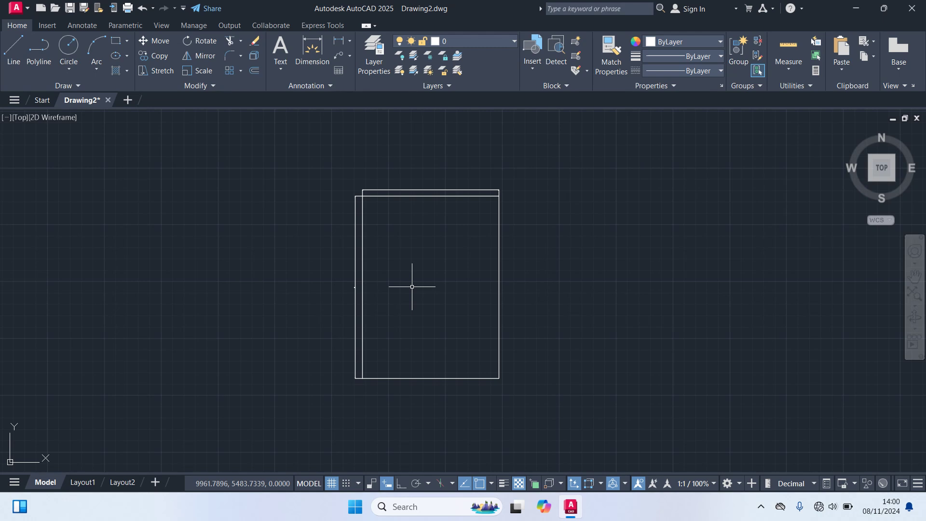
- Place the multiline text "Gambar Persegi" near the middle of the rectangle and close the text editor
{"action": "scroll", "coordinate": [414, 291], "scroll_direction": "up", "scroll_amount": 2}
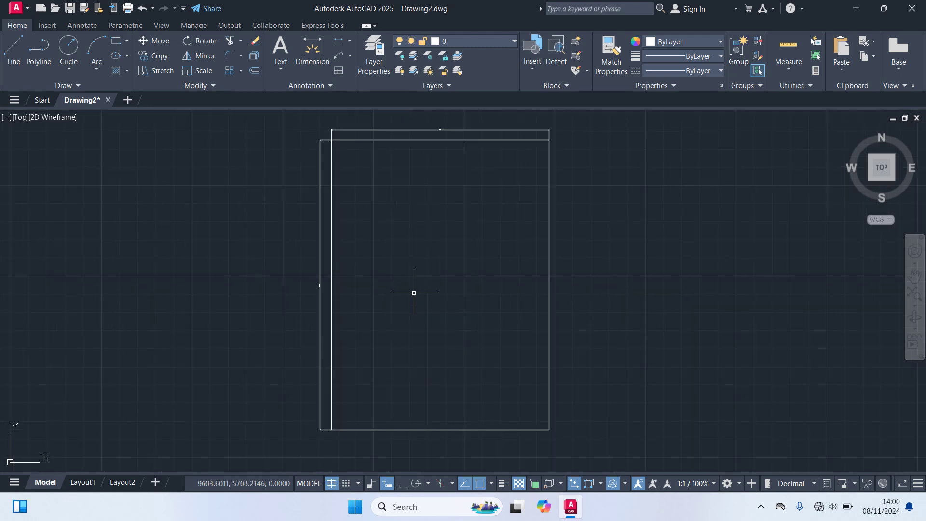
{"action": "type", "text": "rec"}
{"action": "key", "text": "Return"}
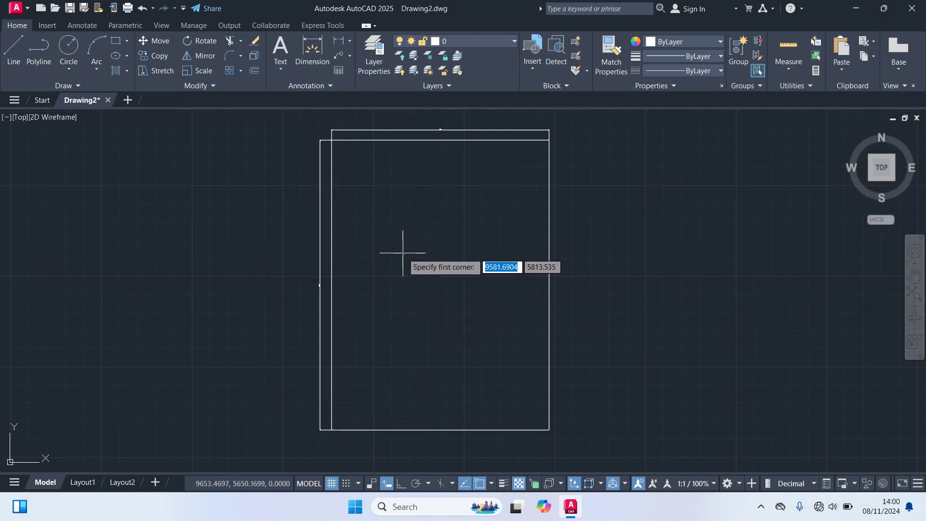
{"action": "left_click", "coordinate": [405, 274]}
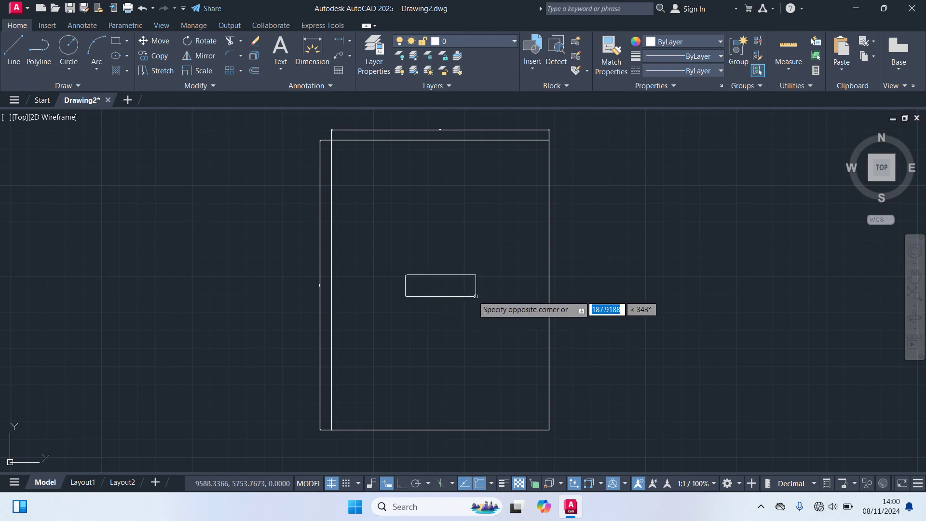
{"action": "left_click", "coordinate": [482, 296]}
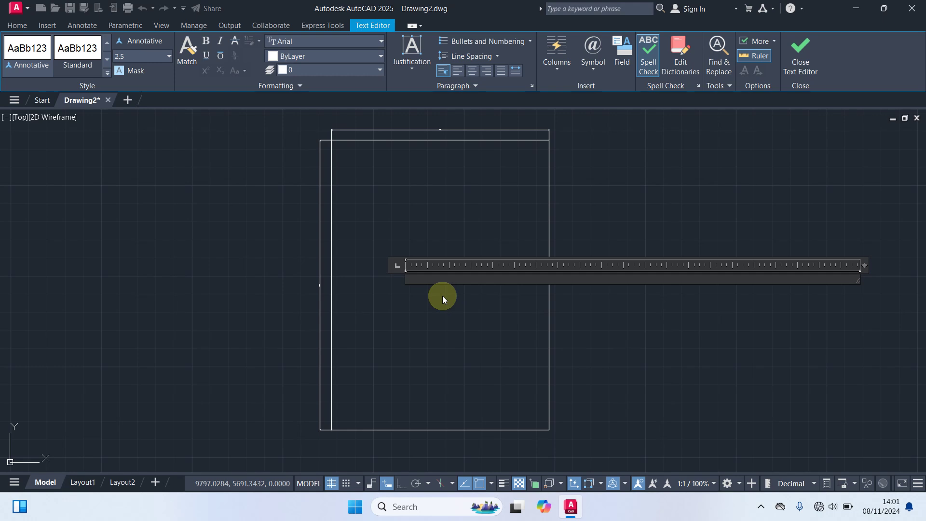
{"action": "type", "text": "F"}
{"action": "type", "text": "Gambar Persegi"}
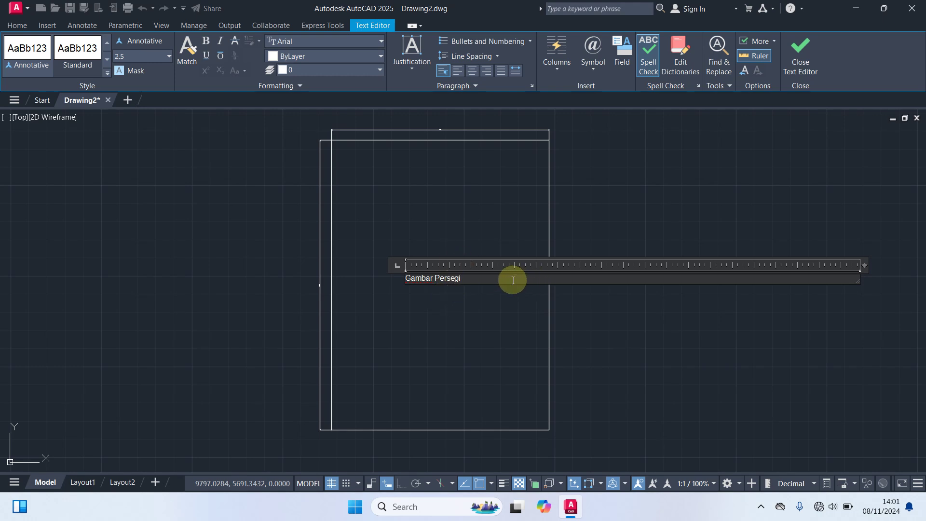
{"action": "left_click", "coordinate": [807, 53]}
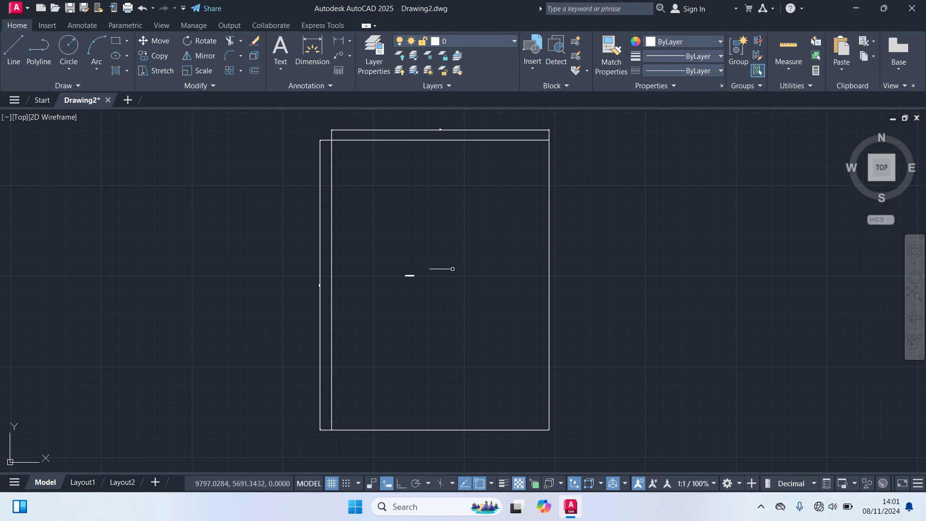
- Examine the size of the two dimension texts and the "Gambar Persegi" label in relation to the rectangle
{"action": "middle_click_drag", "start_coordinate": [372, 215], "coordinate": [381, 232]}
{"action": "scroll", "coordinate": [441, 138], "scroll_direction": "up", "scroll_amount": 6}
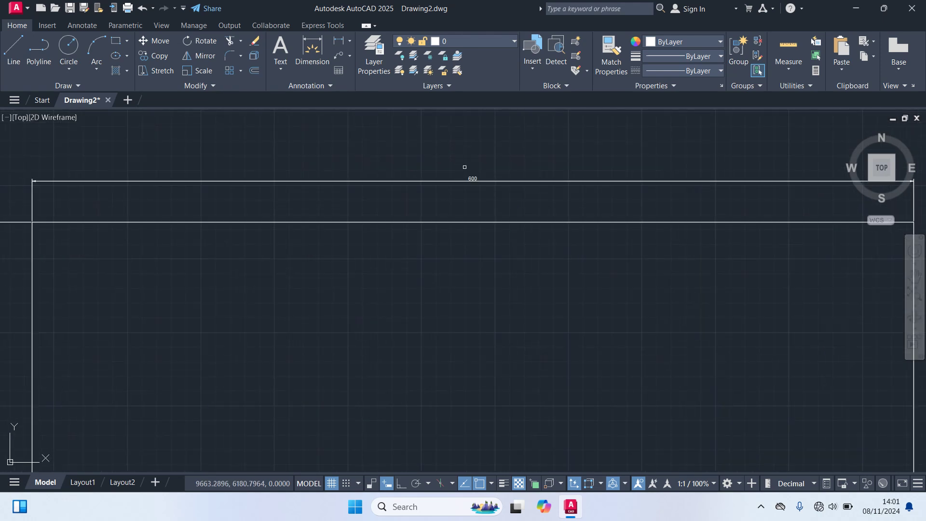
{"action": "scroll", "coordinate": [471, 232], "scroll_direction": "down", "scroll_amount": 5}
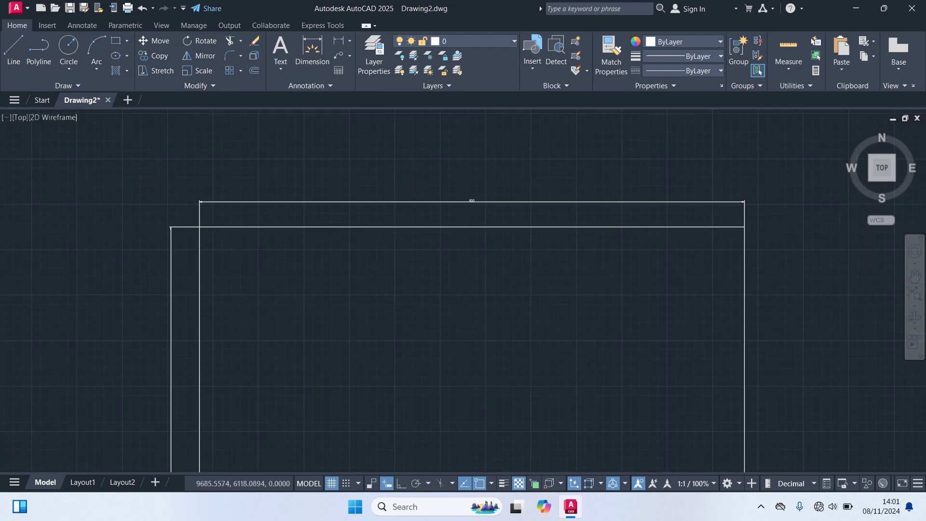
{"action": "scroll", "coordinate": [428, 299], "scroll_direction": "up", "scroll_amount": 4}
{"action": "scroll", "coordinate": [333, 270], "scroll_direction": "up", "scroll_amount": 5}
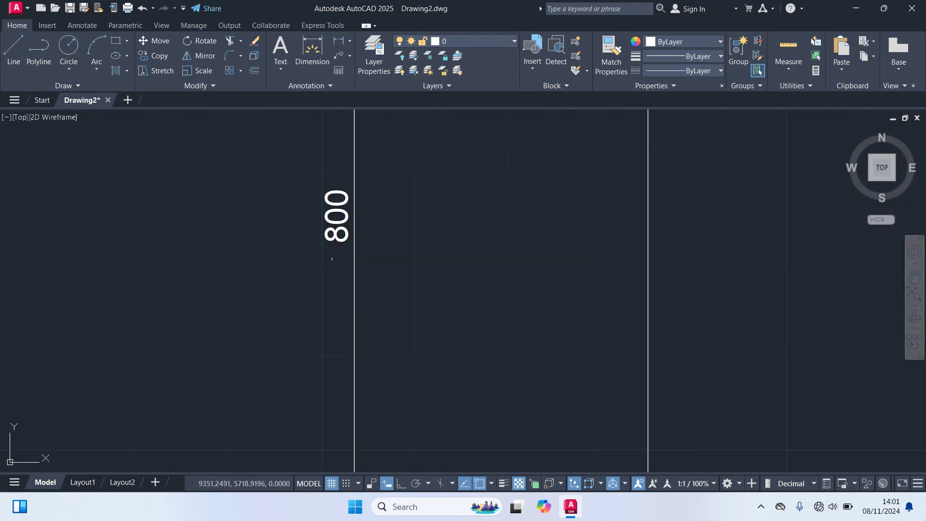
{"action": "scroll", "coordinate": [310, 188], "scroll_direction": "up", "scroll_amount": 2}
{"action": "scroll", "coordinate": [311, 190], "scroll_direction": "down", "scroll_amount": 6}
{"action": "scroll", "coordinate": [420, 261], "scroll_direction": "down", "scroll_amount": 8}
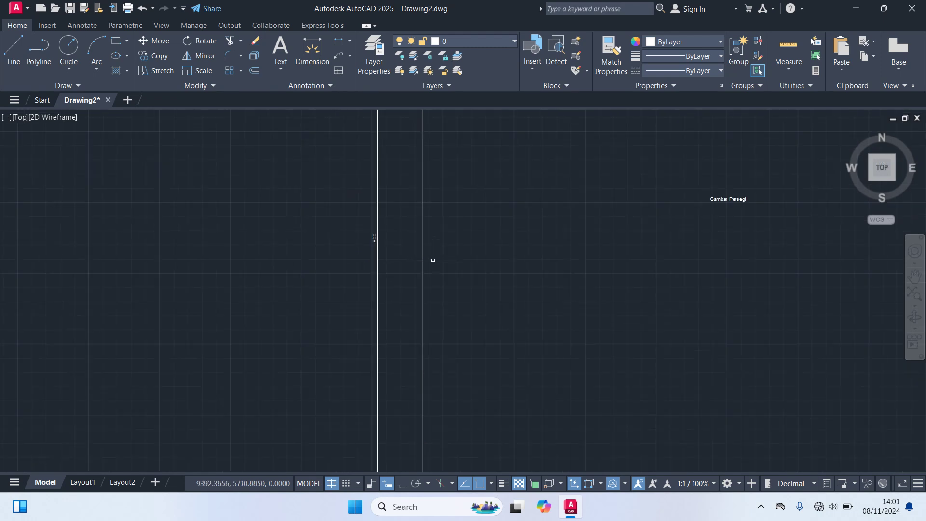
{"action": "scroll", "coordinate": [534, 243], "scroll_direction": "up", "scroll_amount": 8}
{"action": "scroll", "coordinate": [651, 207], "scroll_direction": "up", "scroll_amount": 2}
{"action": "scroll", "coordinate": [641, 213], "scroll_direction": "down", "scroll_amount": 6}
{"action": "mouse_move", "coordinate": [691, 218]}
{"action": "middle_mouse_down"}
{"action": "mouse_move", "coordinate": [645, 265]}
{"action": "mouse_move", "coordinate": [552, 287]}
{"action": "mouse_move", "coordinate": [499, 278]}
{"action": "middle_mouse_up"}
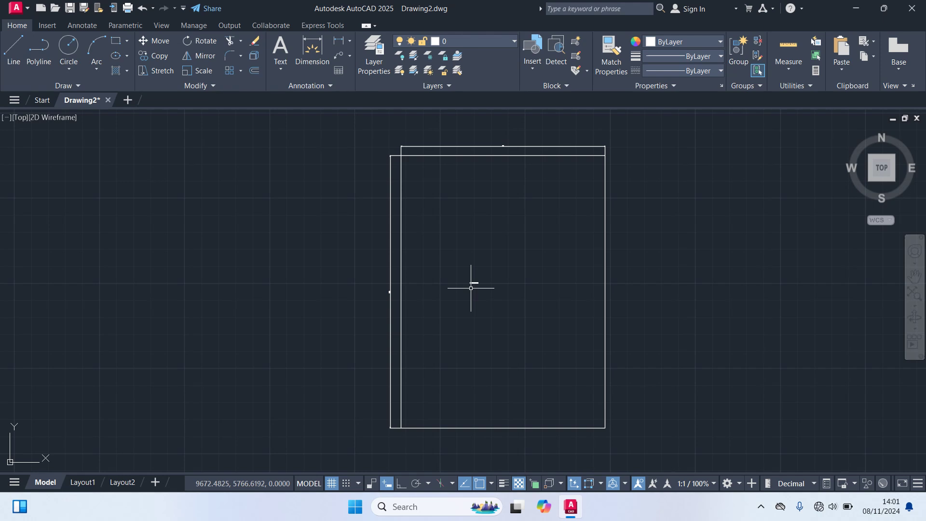
{"action": "mouse_move", "coordinate": [475, 292]}
{"action": "middle_mouse_down"}
{"action": "mouse_move", "coordinate": [432, 285]}
{"action": "mouse_move", "coordinate": [440, 296]}
{"action": "mouse_move", "coordinate": [427, 296]}
{"action": "middle_mouse_up"}
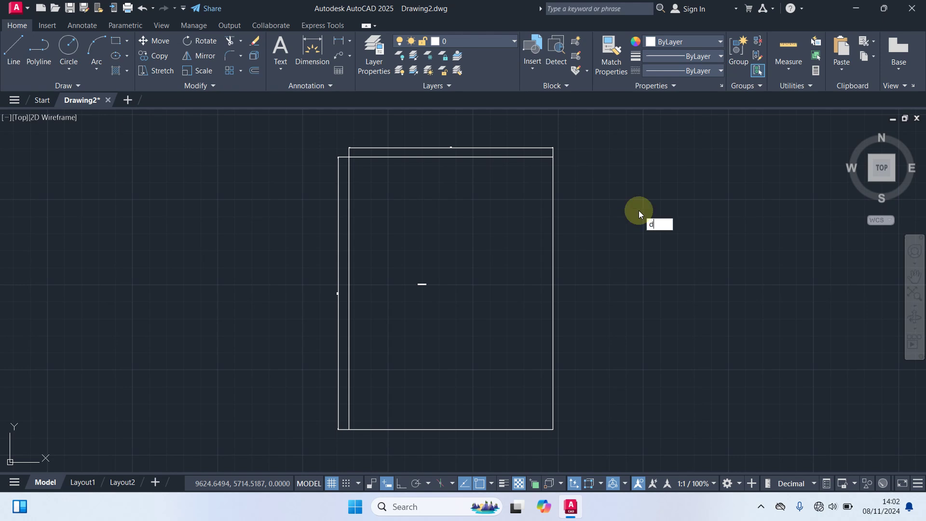
- Create a new dimension style named "Dimensi Skala 100" based on ISO-25 and continue to its settings
{"action": "key", "text": "Return"}
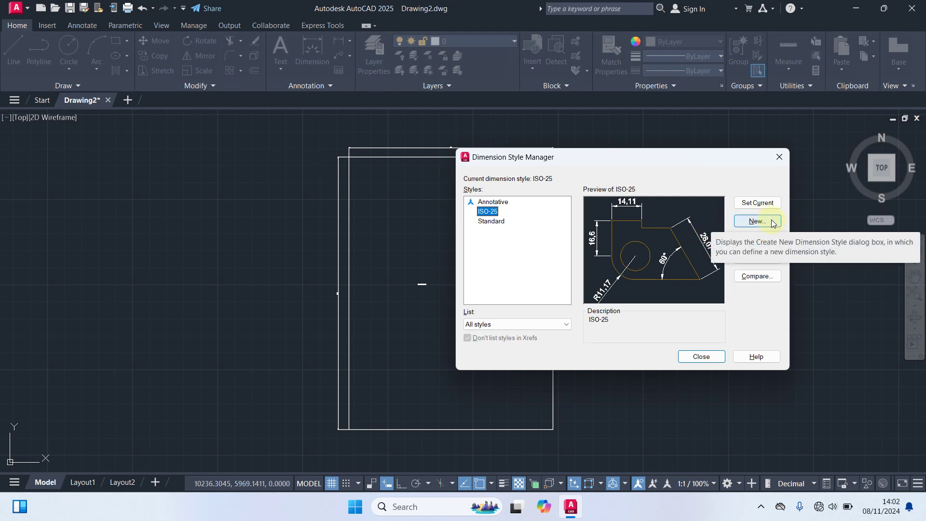
{"action": "left_click", "coordinate": [757, 221]}
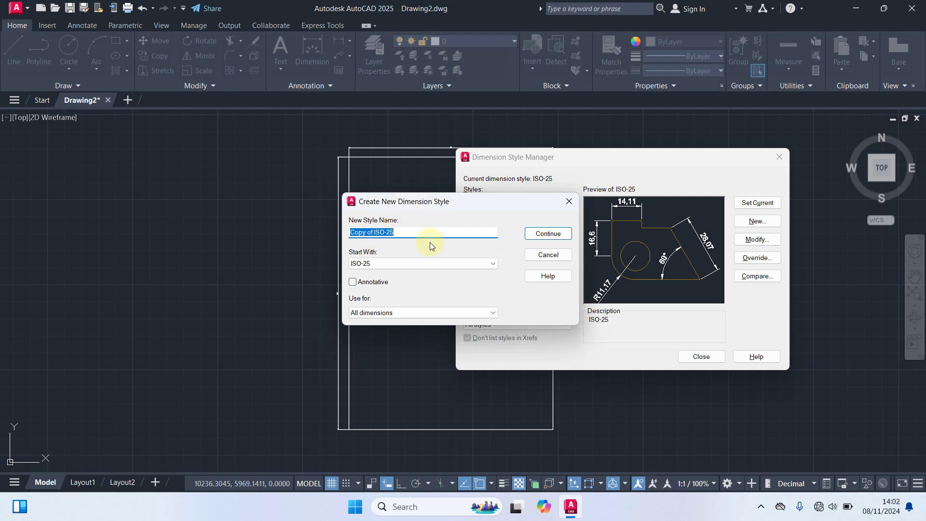
{"action": "type", "text": "Dimensi Skala 100"}
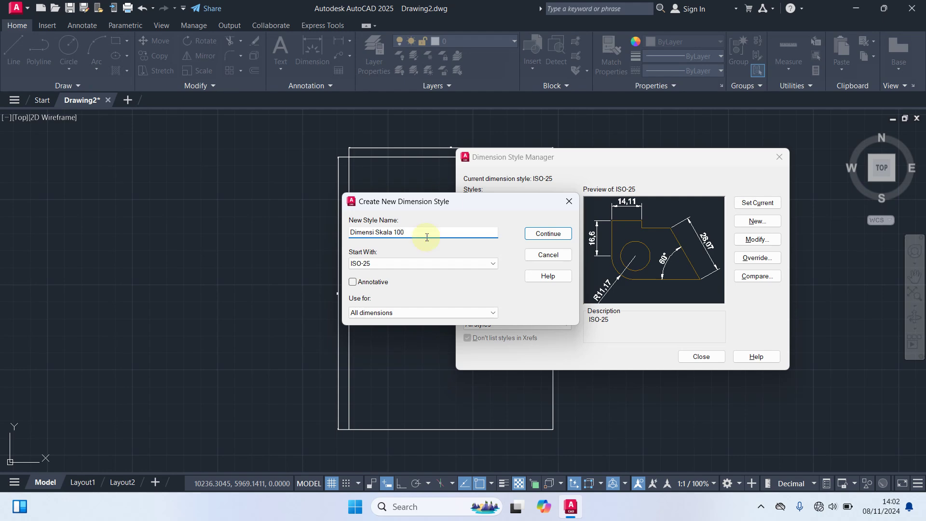
{"action": "left_click", "coordinate": [550, 234]}
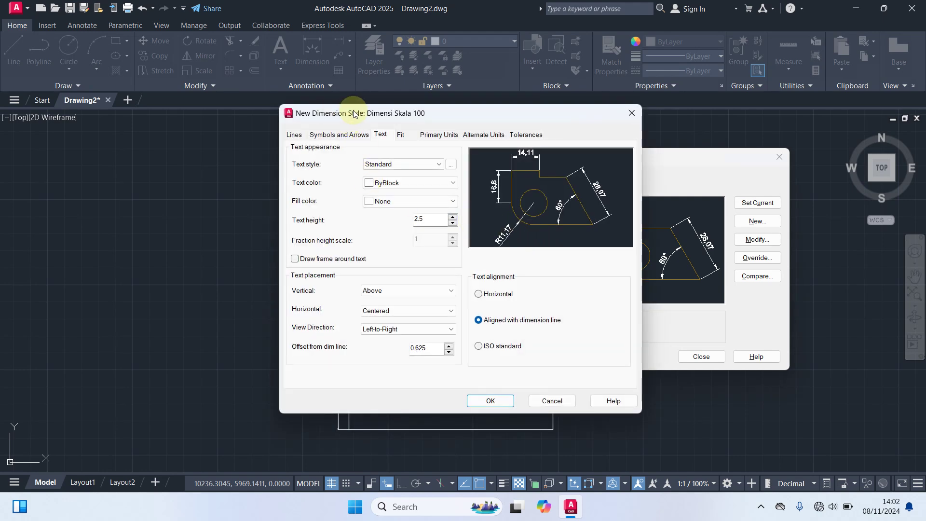
- Set the dimension line colour of the new style to Cyan
{"action": "left_click", "coordinate": [290, 137]}
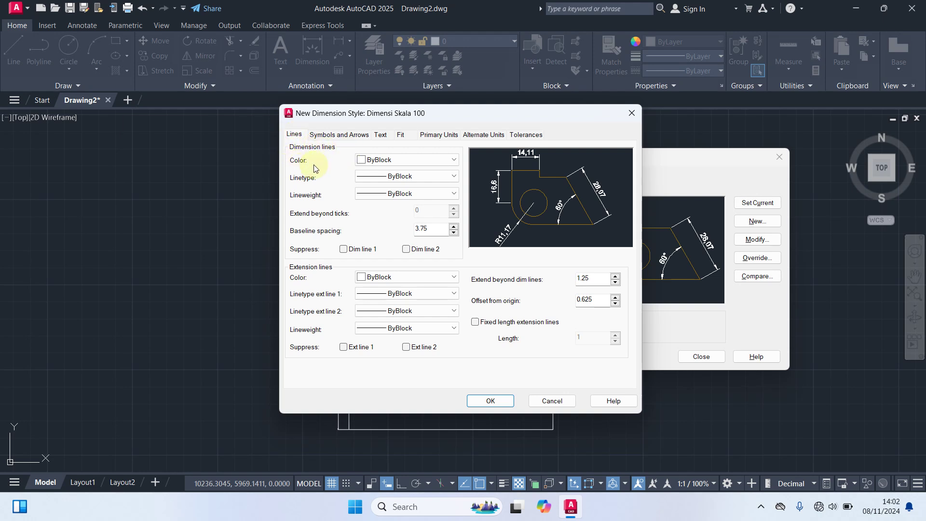
{"action": "left_click", "coordinate": [412, 160]}
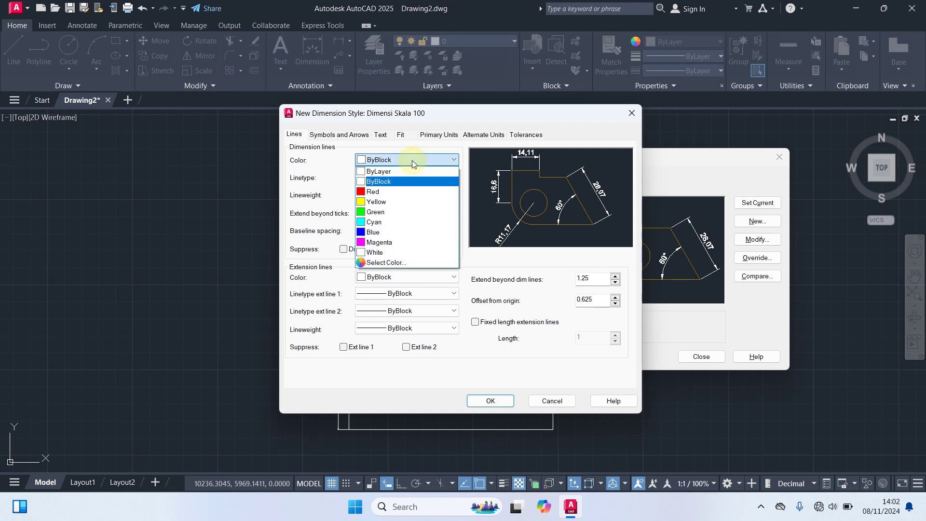
{"action": "left_click", "coordinate": [385, 221]}
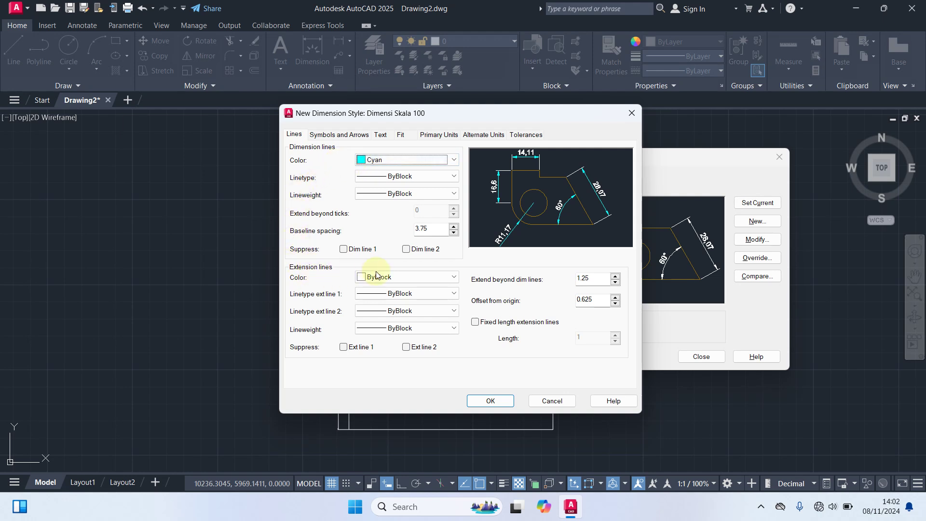
- Set the extension lines to Yellow, extending 20 beyond the dimension lines and offset 20 from the origin
{"action": "left_click", "coordinate": [419, 277]}
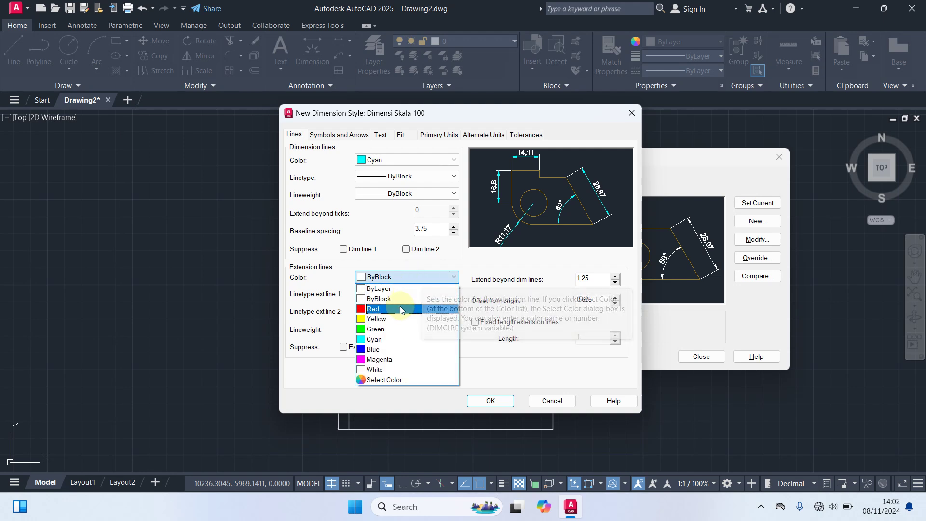
{"action": "left_click", "coordinate": [388, 320]}
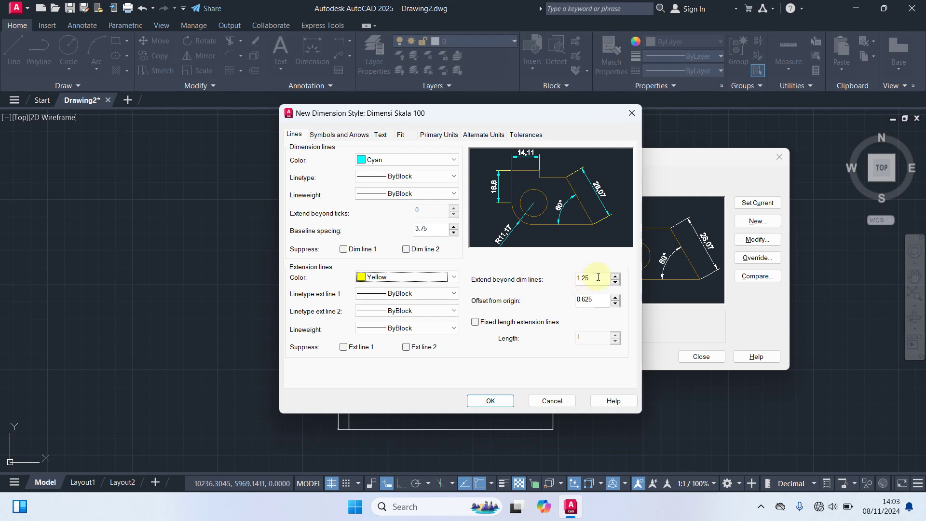
{"action": "double_click", "coordinate": [597, 278]}
{"action": "type", "text": "20"}
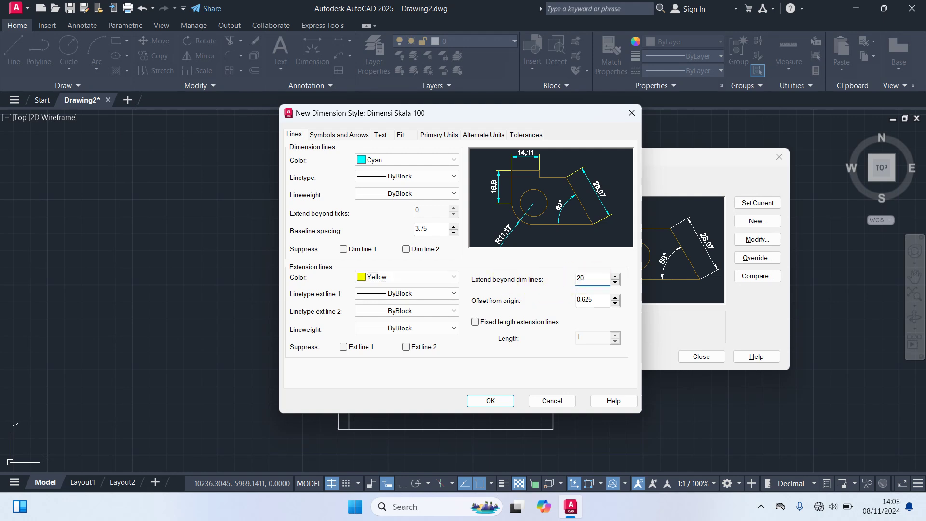
{"action": "double_click", "coordinate": [592, 299]}
{"action": "type", "text": "20"}
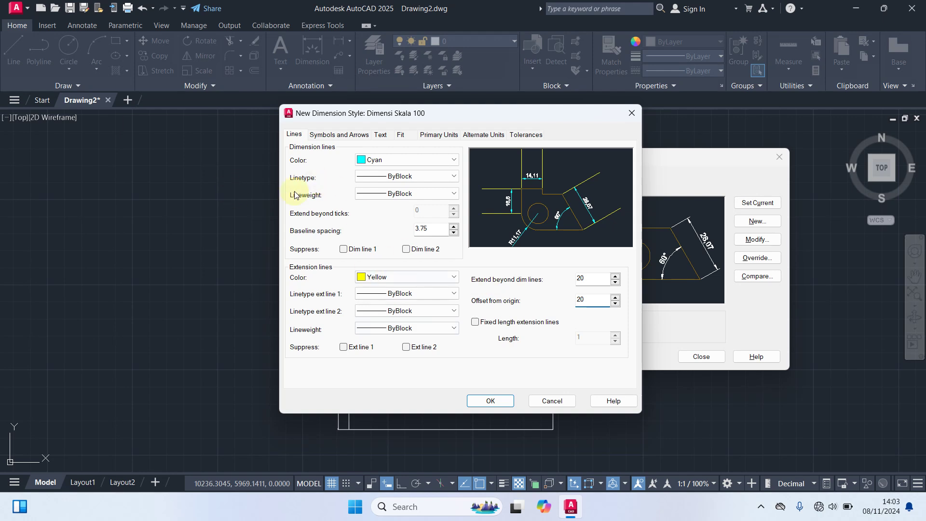
- Change the first and second dimension arrowheads to Architectural tick with an arrow size of 8
{"action": "left_click", "coordinate": [329, 136]}
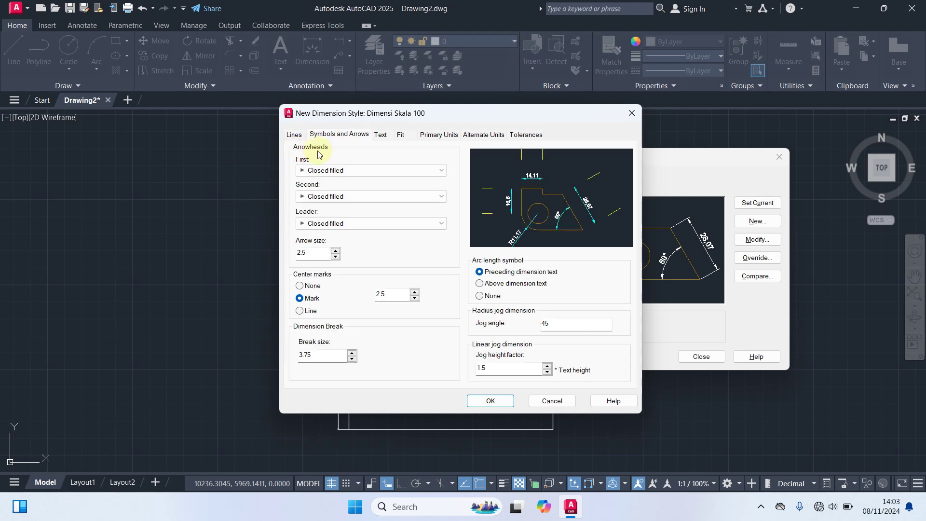
{"action": "left_click", "coordinate": [412, 172]}
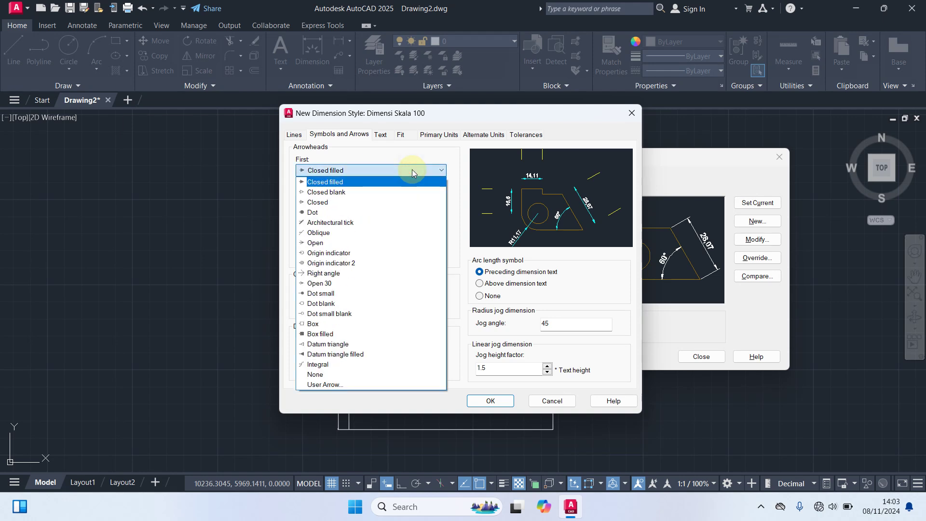
{"action": "left_click", "coordinate": [336, 223]}
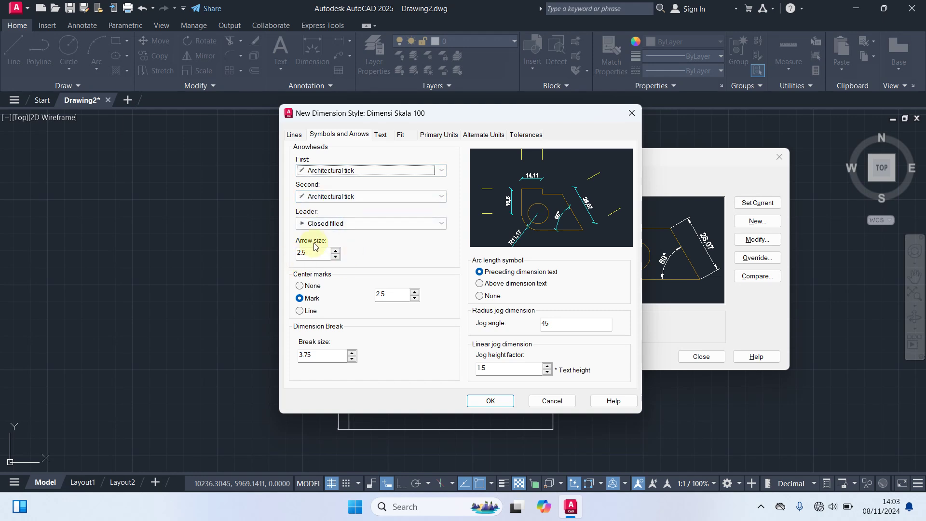
{"action": "double_click", "coordinate": [312, 253]}
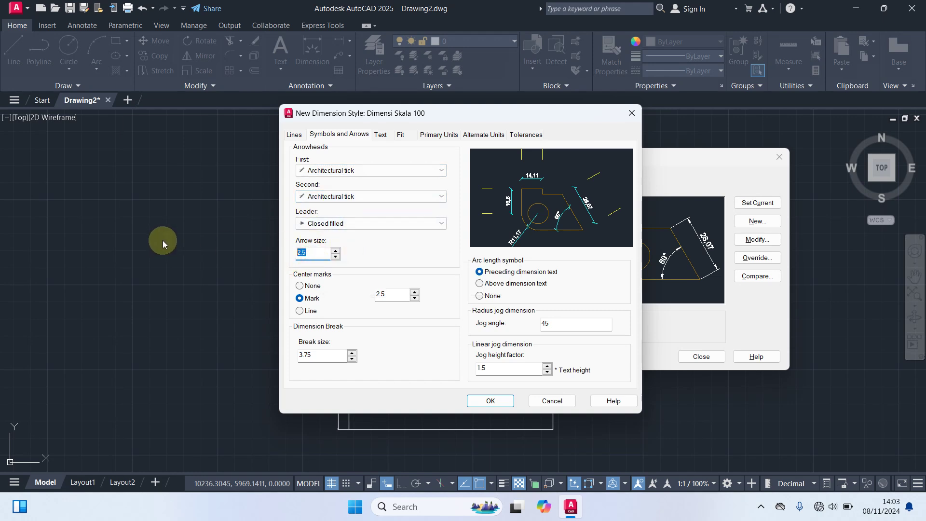
{"action": "type", "text": "8"}
- Create a new text style named "Teks Skala 100" from the dimension style's text settings
{"action": "left_click", "coordinate": [381, 136]}
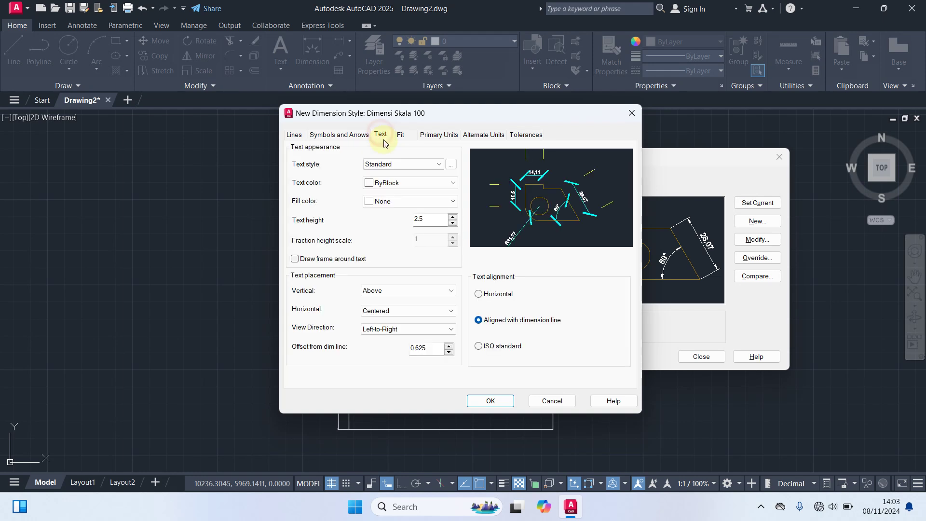
{"action": "left_click", "coordinate": [451, 165]}
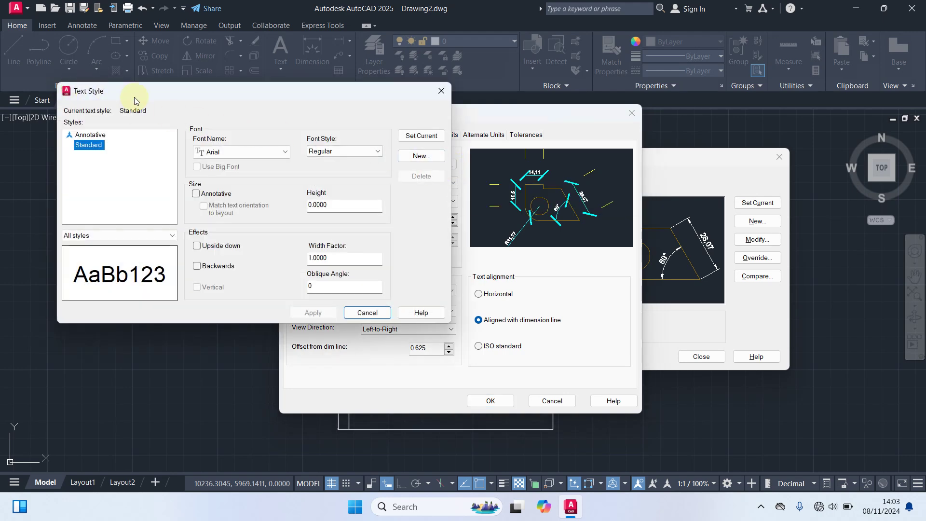
{"action": "left_click", "coordinate": [403, 156]}
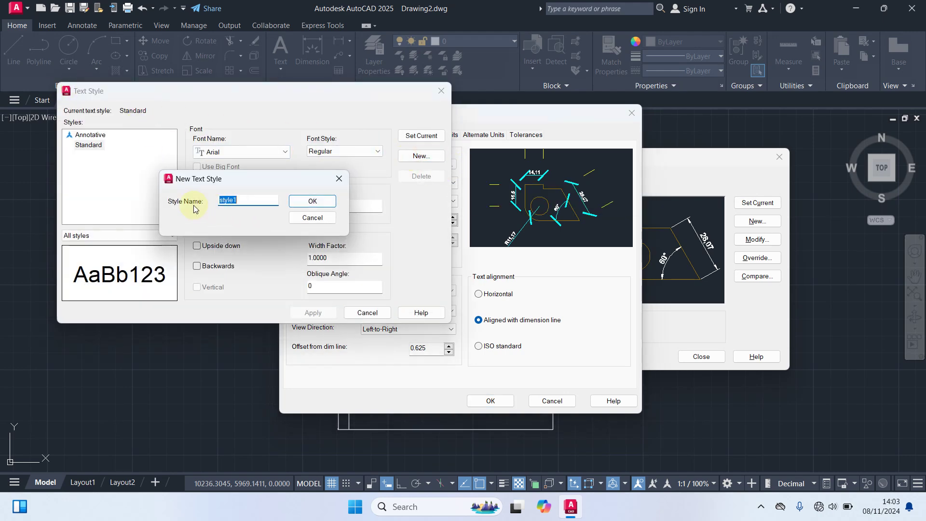
{"action": "type", "text": "Teks Skala 100"}
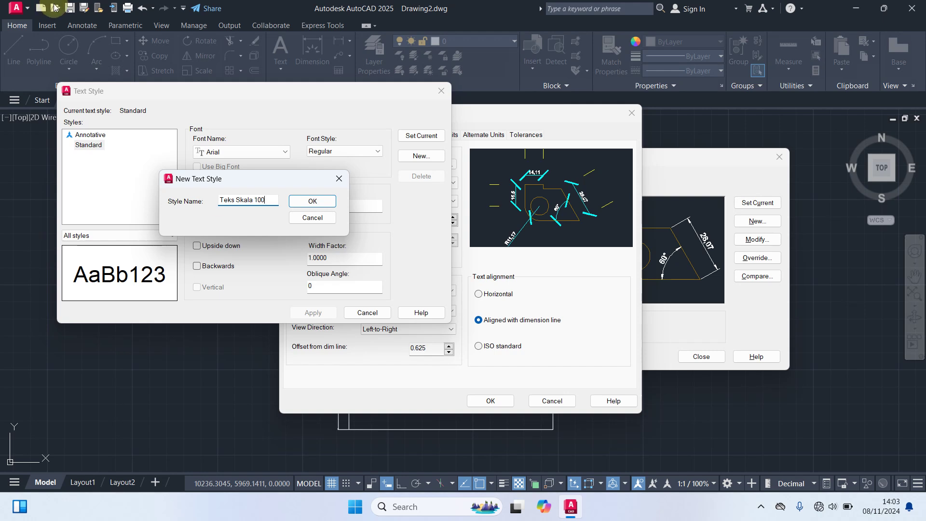
{"action": "left_click", "coordinate": [318, 202]}
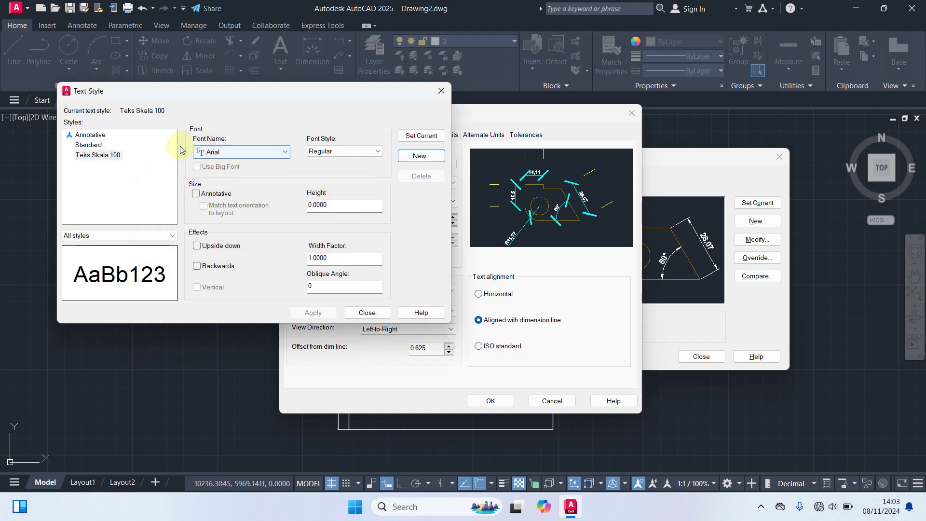
- Give the Teks Skala 100 text style the Romantic font and a height of 23, and apply it
{"action": "left_click", "coordinate": [262, 154]}
{"action": "left_click", "coordinate": [262, 154]}
{"action": "left_click", "coordinate": [262, 153]}
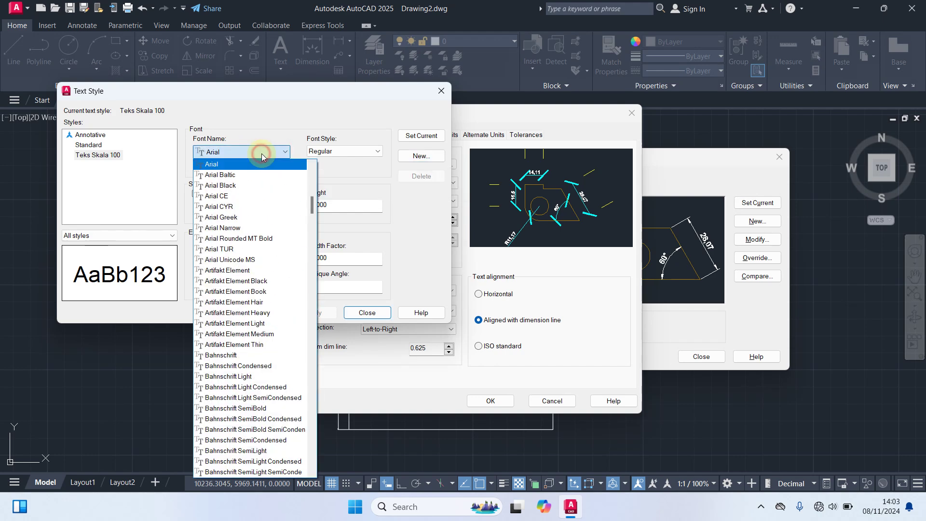
{"action": "type", "text": "rom"}
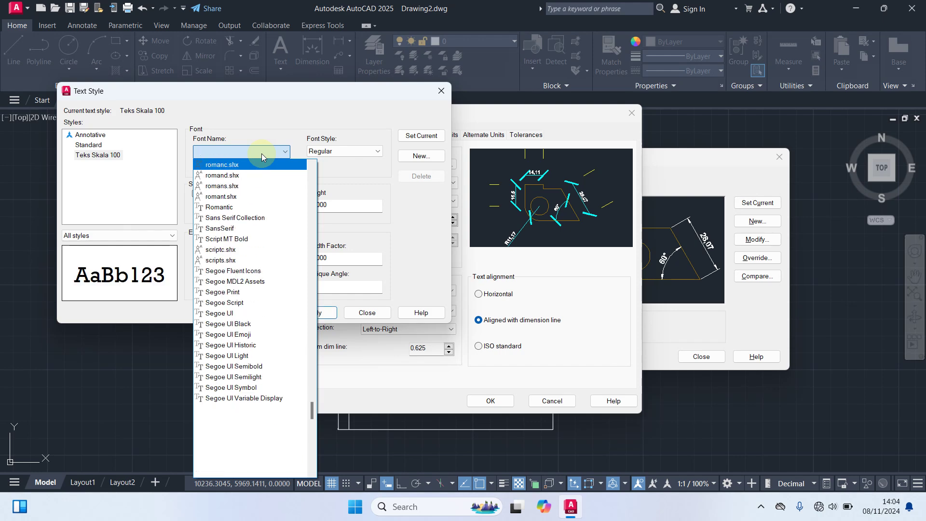
{"action": "type", "text": "antic"}
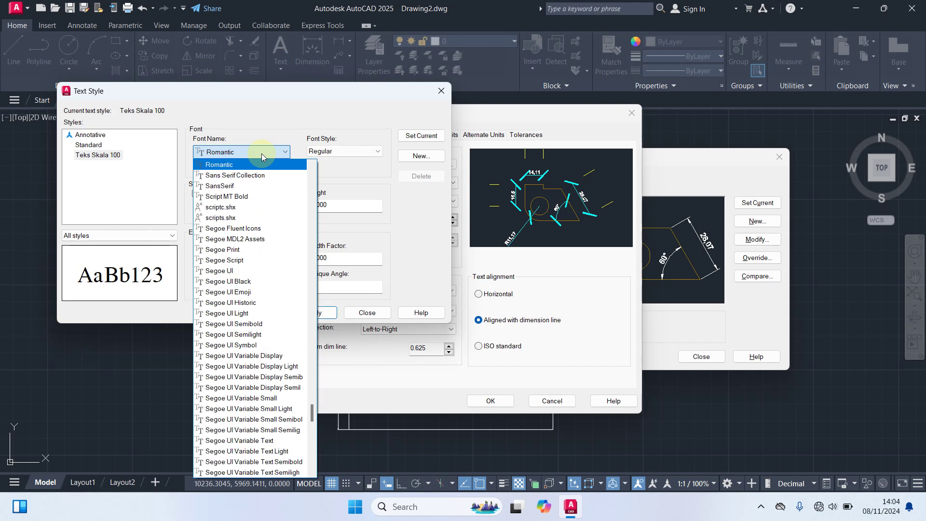
{"action": "left_click", "coordinate": [260, 165]}
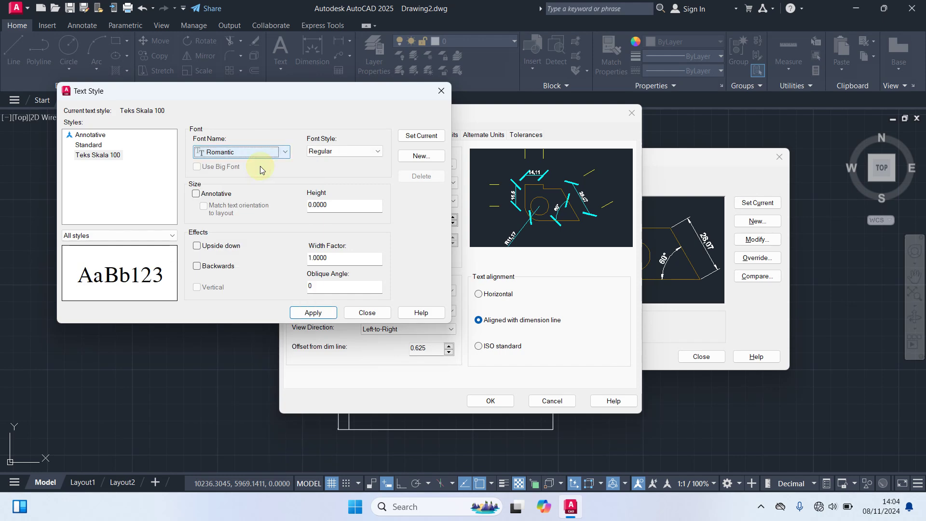
{"action": "left_click", "coordinate": [339, 204]}
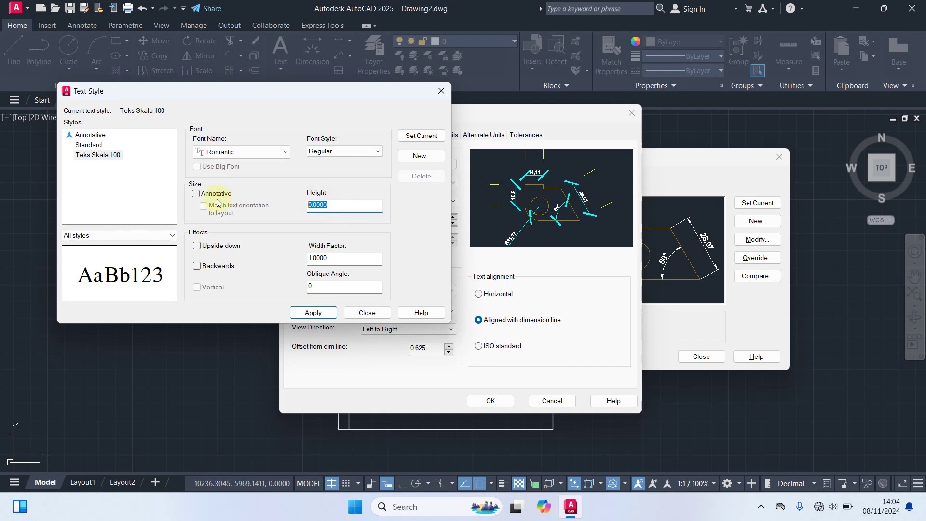
{"action": "type", "text": "23"}
{"action": "left_click", "coordinate": [313, 313]}
{"action": "left_click", "coordinate": [366, 313]}
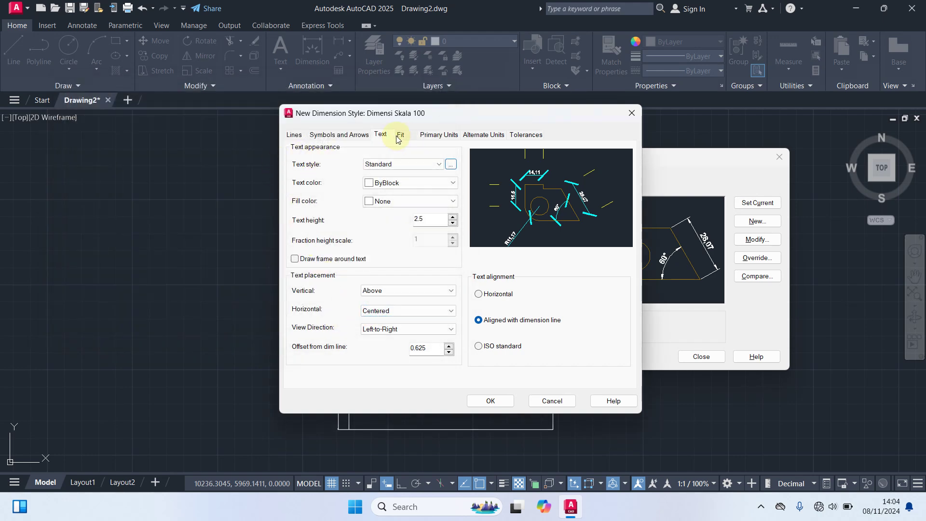
- Assign the Teks Skala 100 text style to the dimension text and colour it with index color 31
{"action": "left_click", "coordinate": [382, 135]}
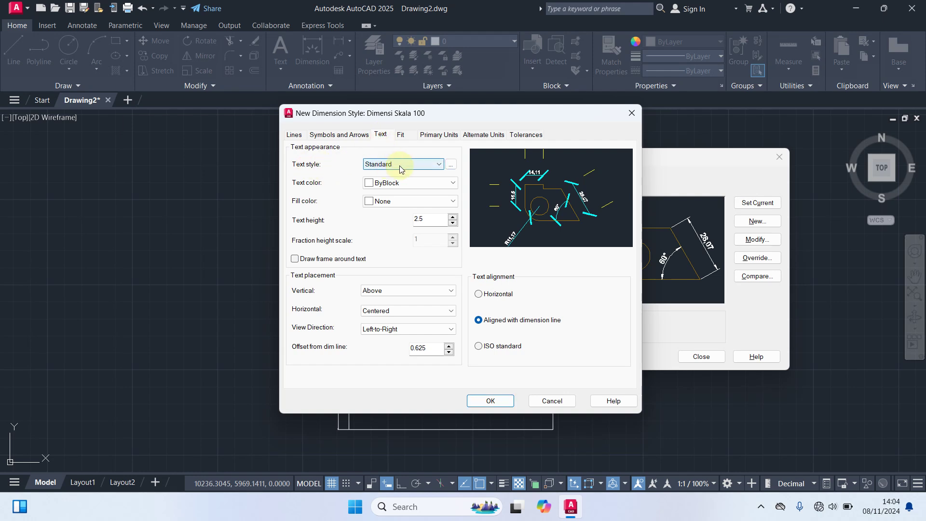
{"action": "left_click", "coordinate": [423, 168]}
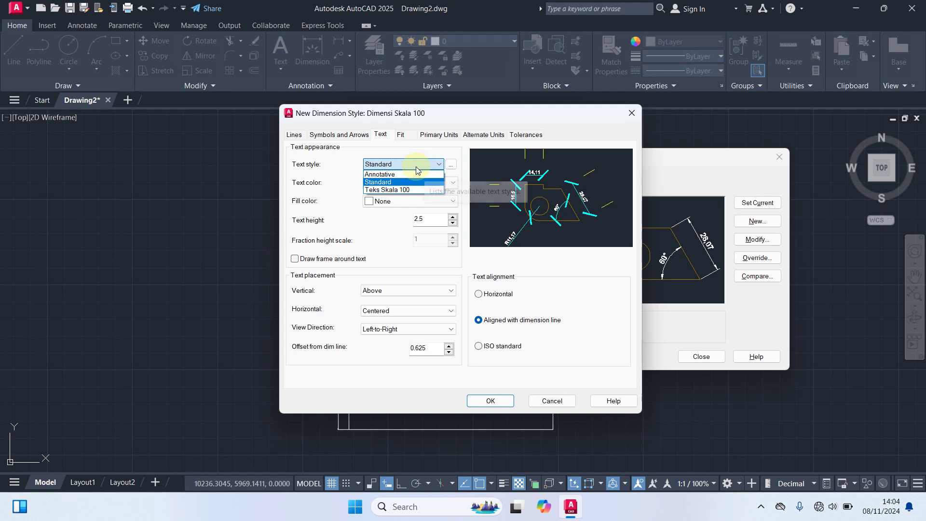
{"action": "left_click", "coordinate": [390, 190]}
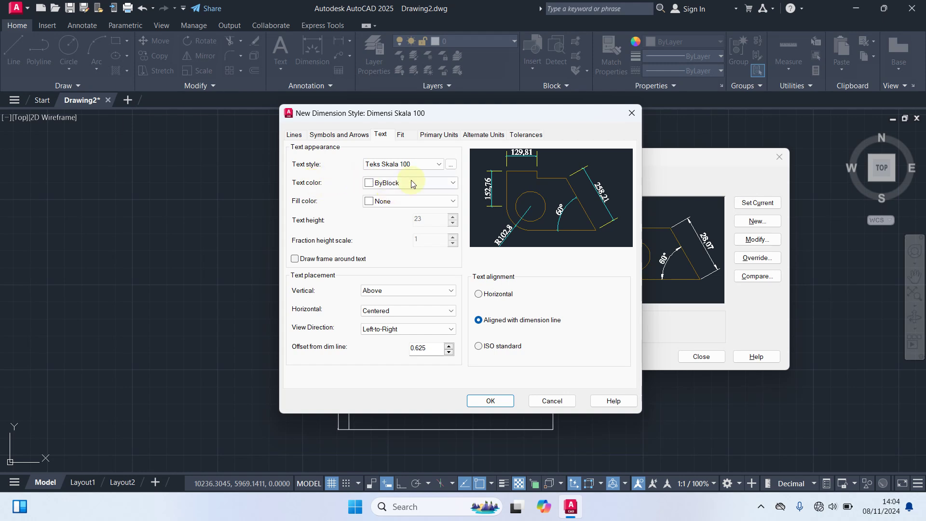
{"action": "left_click", "coordinate": [427, 183]}
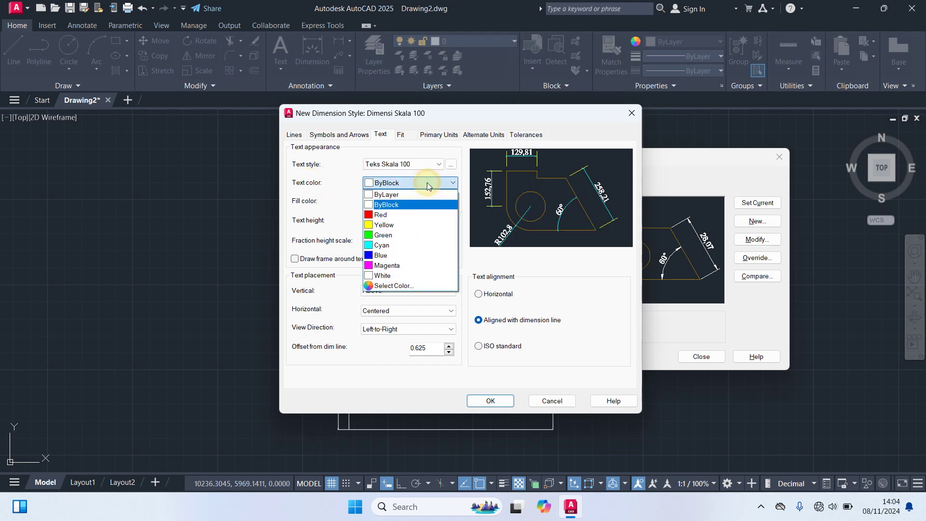
{"action": "left_click", "coordinate": [404, 286]}
{"action": "left_click", "coordinate": [378, 223]}
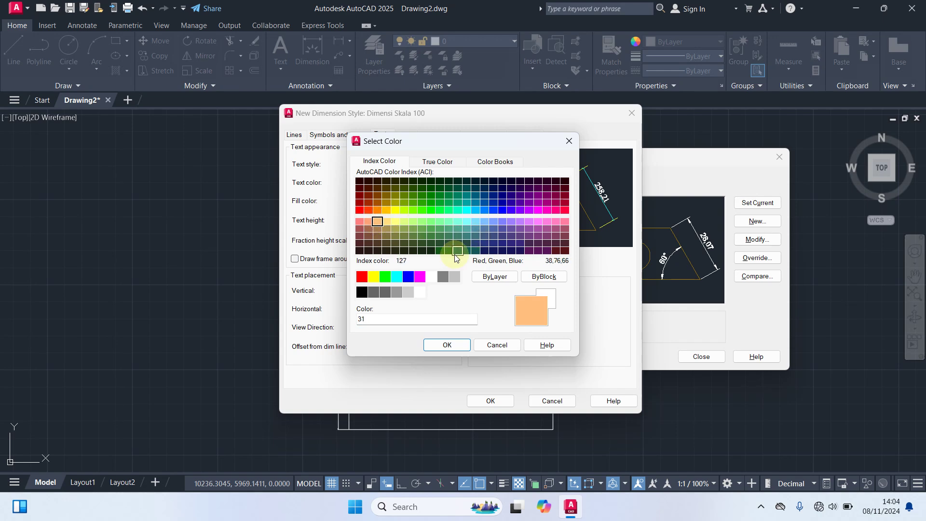
{"action": "left_click", "coordinate": [447, 346]}
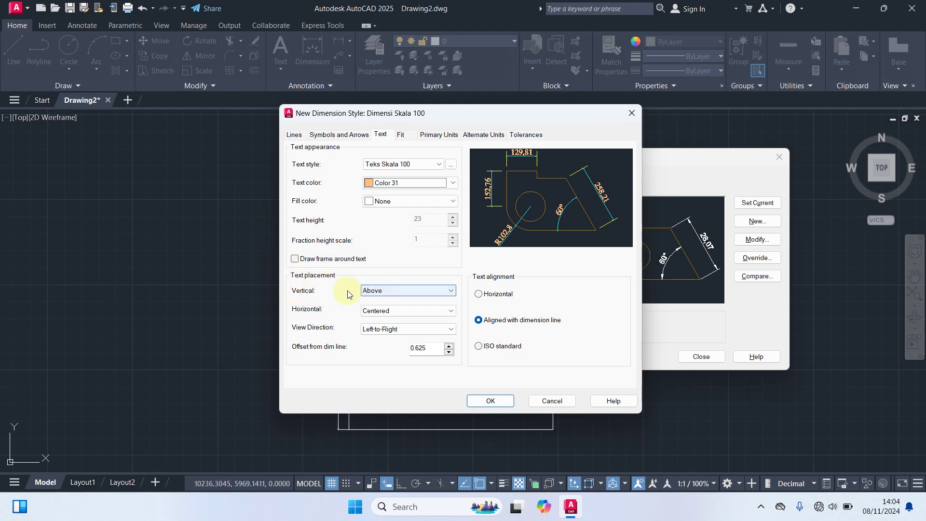
- Set the dimension text's vertical placement to Centered with an offset of 8 from the dimension line, and save the style
{"action": "left_click", "coordinate": [418, 290]}
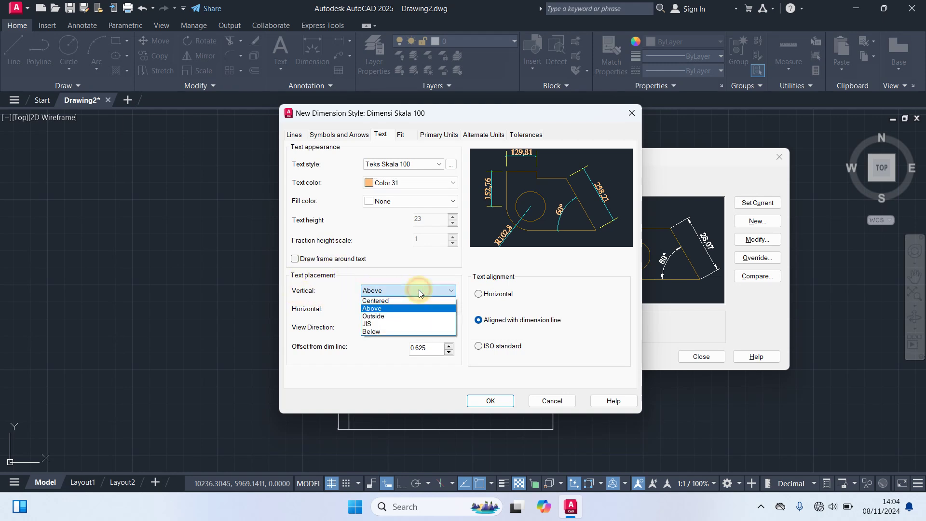
{"action": "left_click", "coordinate": [392, 300]}
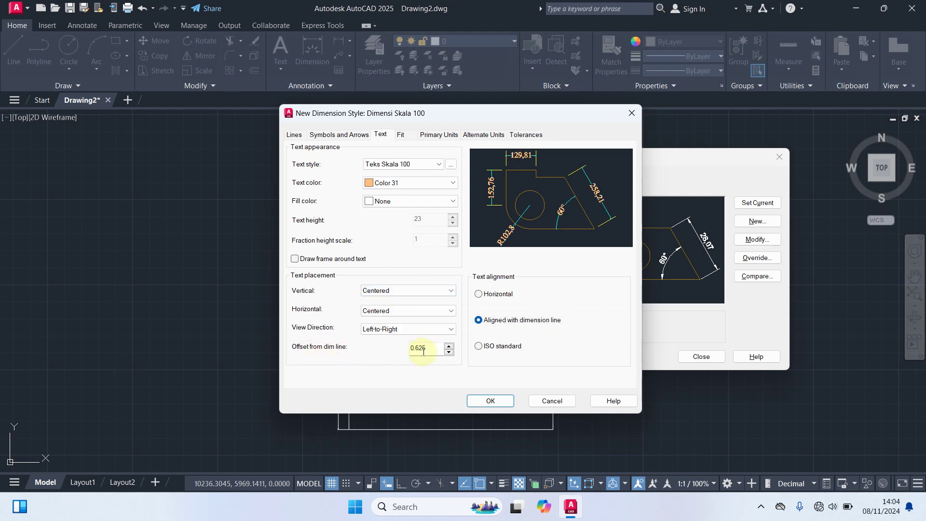
{"action": "double_click", "coordinate": [428, 349]}
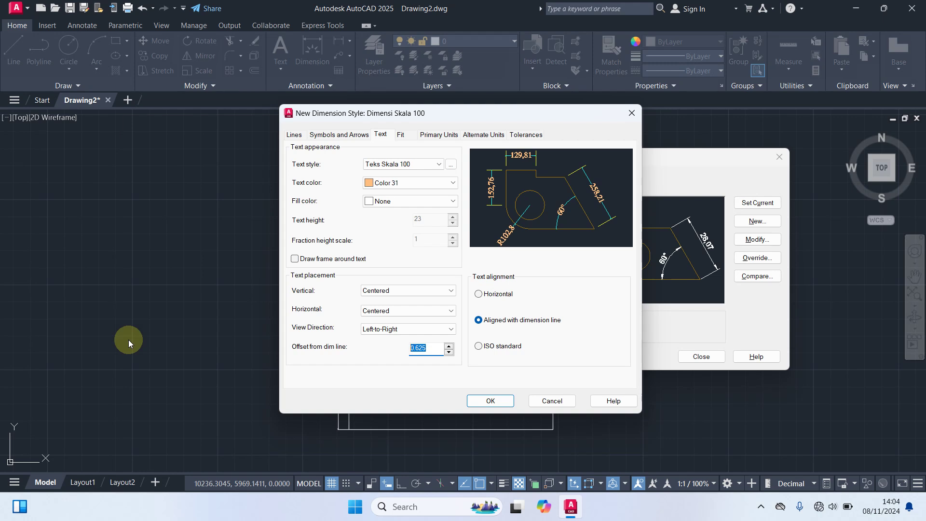
{"action": "type", "text": "8"}
{"action": "left_click", "coordinate": [488, 400]}
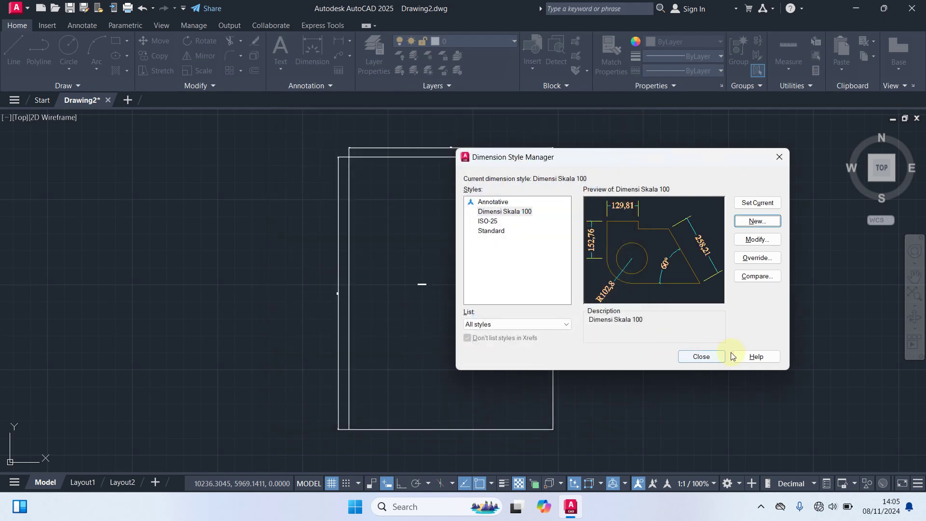
{"action": "left_click", "coordinate": [719, 358]}
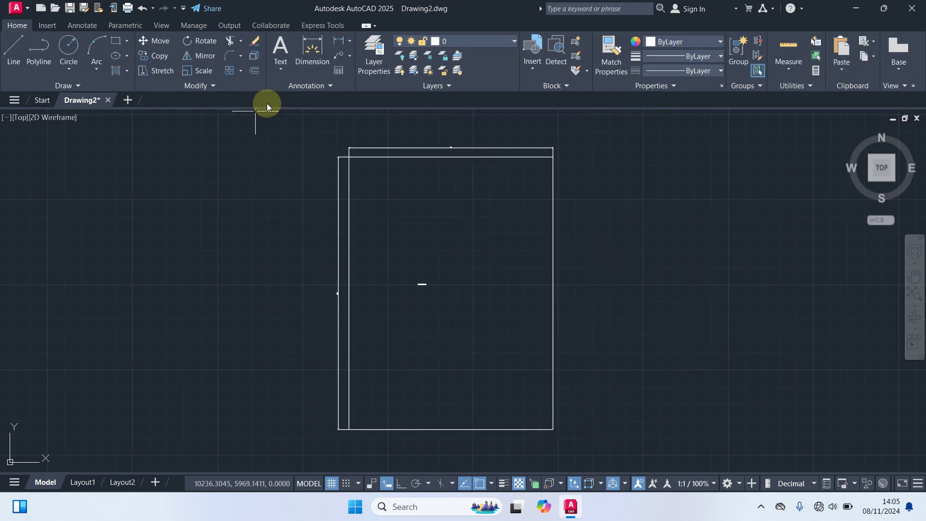
- Choose Teks Skala 100 as the current text style and Dimensi Skala 100 as the current dimension style
{"action": "left_click", "coordinate": [333, 84]}
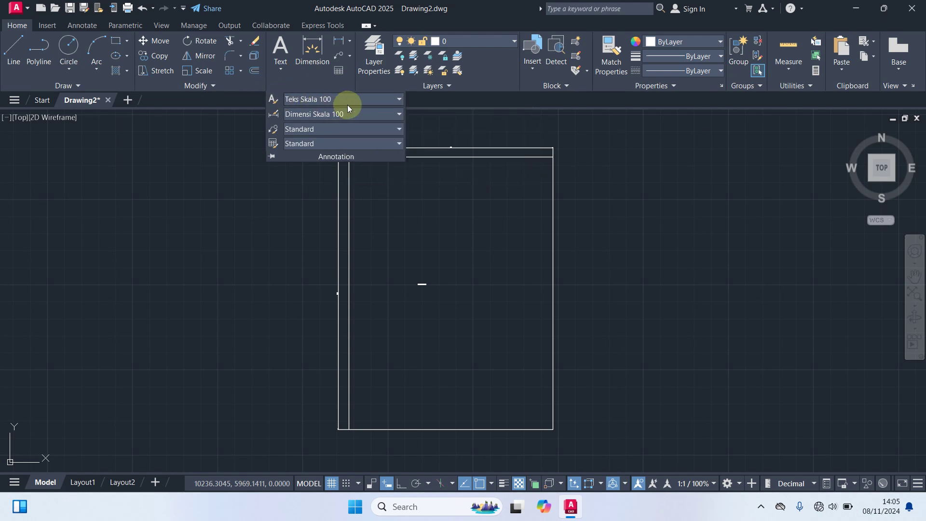
{"action": "left_click", "coordinate": [375, 97]}
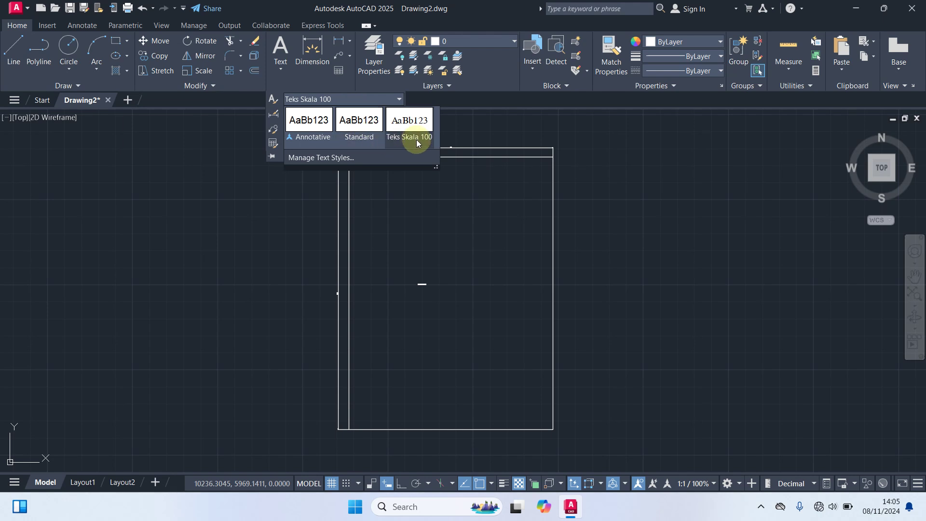
{"action": "left_click", "coordinate": [413, 127]}
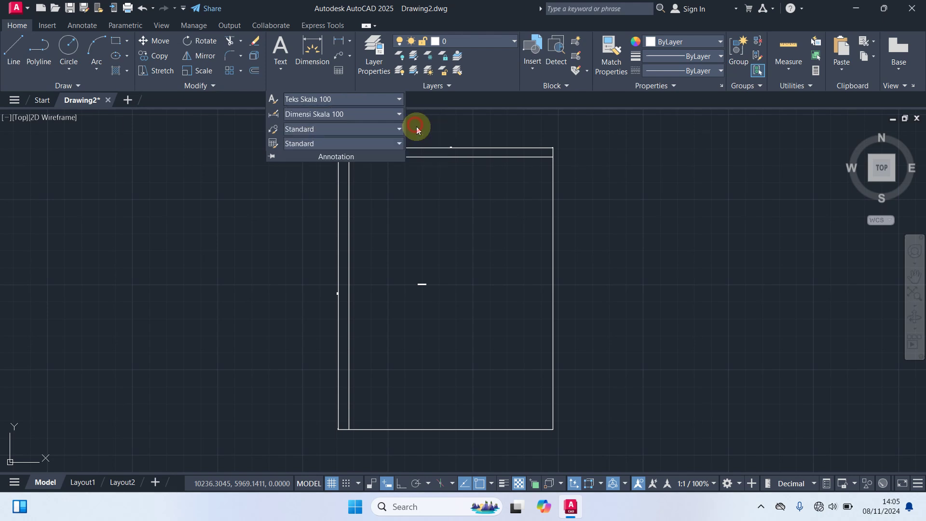
{"action": "left_click", "coordinate": [368, 113]}
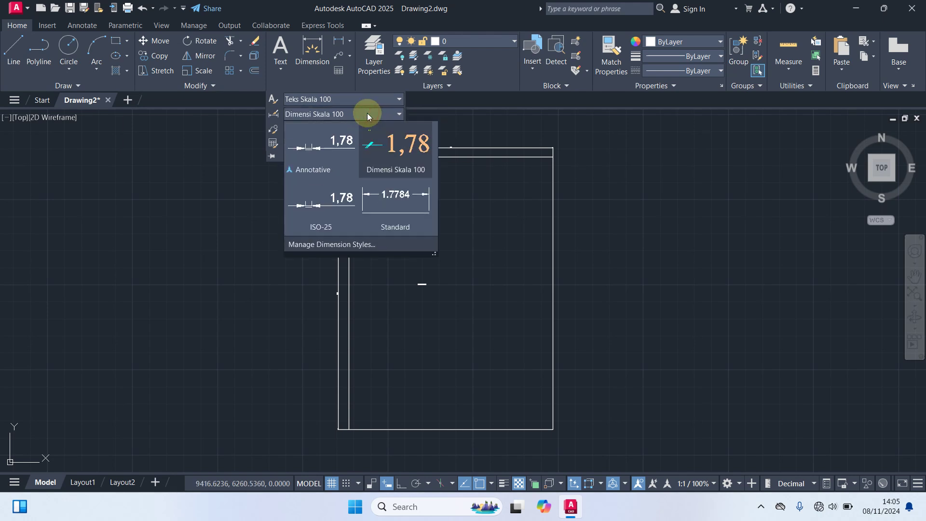
{"action": "left_click", "coordinate": [392, 149]}
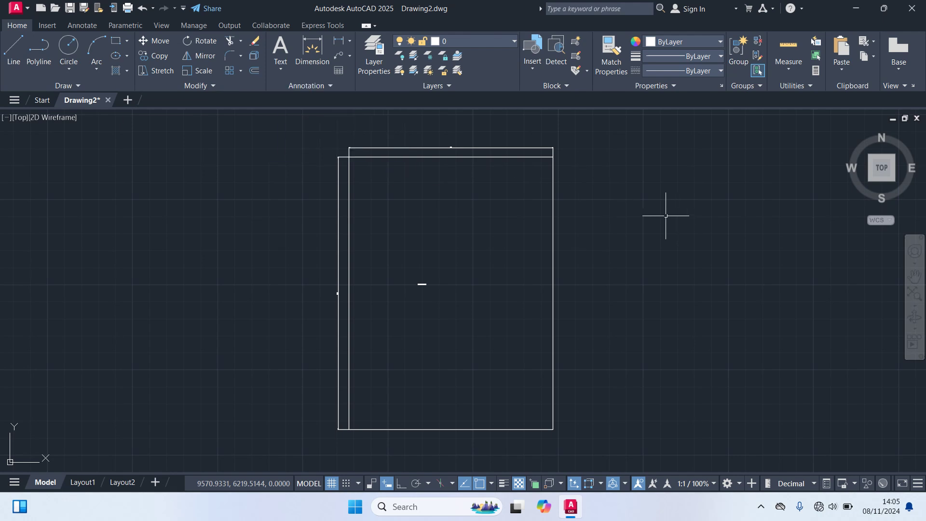
- Delete the two old dimensions and the tiny text label from the rectangle
{"action": "left_click", "coordinate": [434, 137]}
{"action": "left_click", "coordinate": [425, 148]}
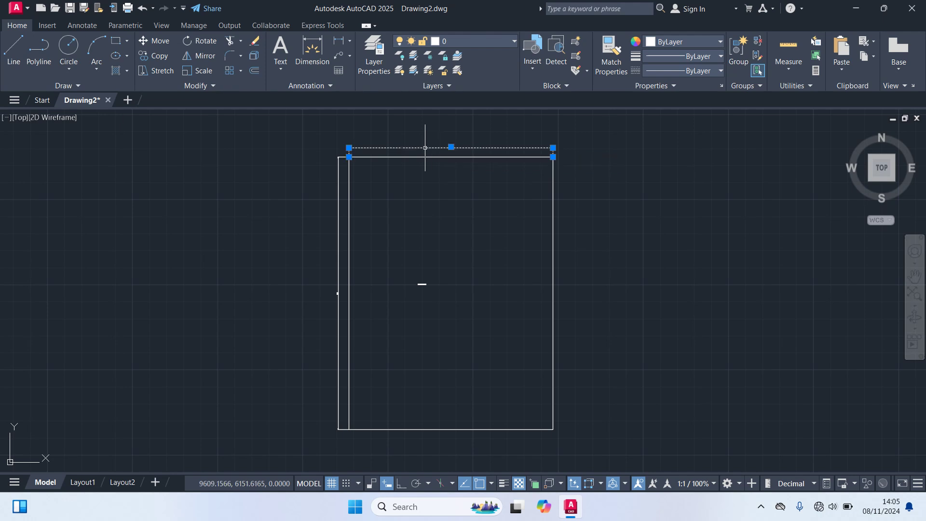
{"action": "left_click", "coordinate": [338, 233]}
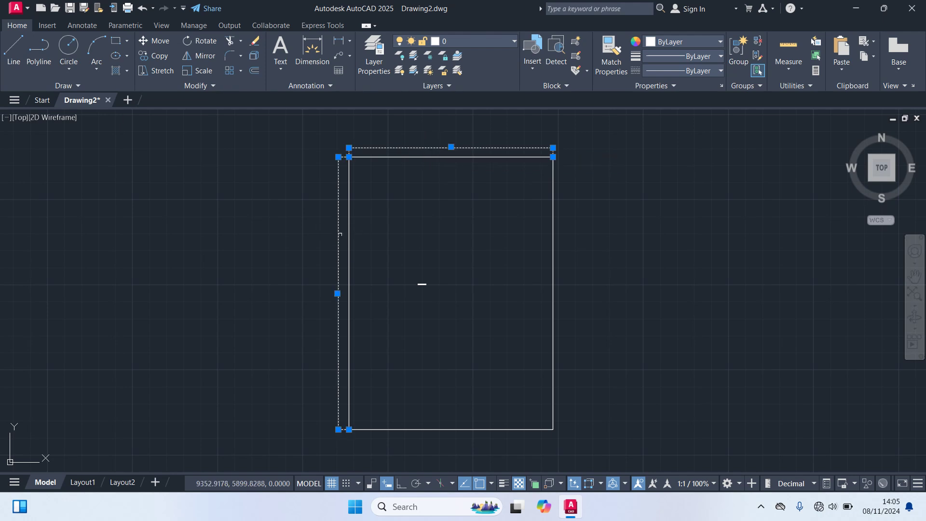
{"action": "left_click", "coordinate": [438, 293]}
{"action": "left_click", "coordinate": [400, 264]}
{"action": "key", "text": "Delete"}
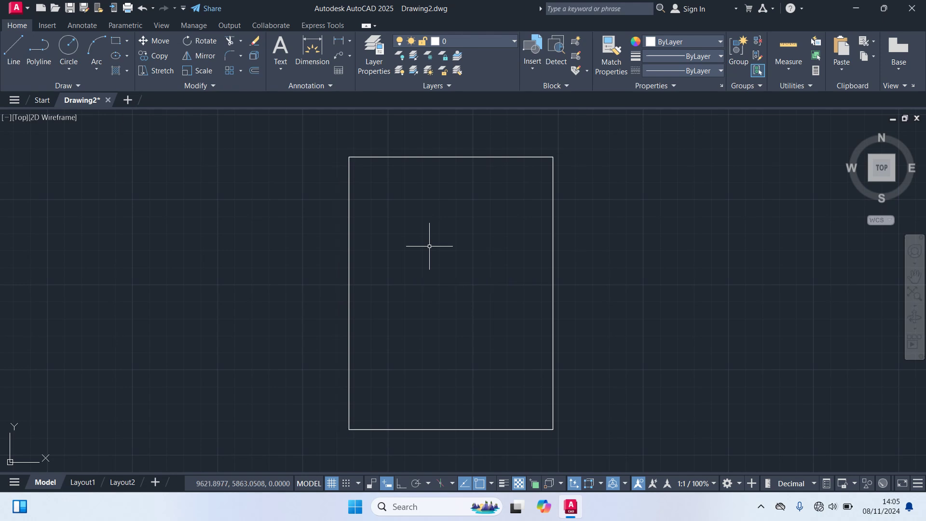
- Dimension the rectangle's top edge with the DIM command, placing the dimension line just above the edge
{"action": "type", "text": "dim"}
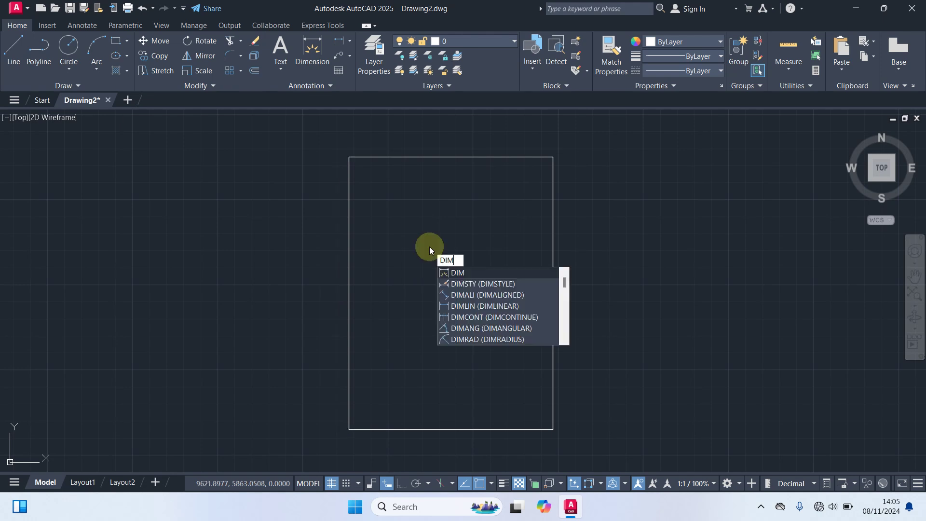
{"action": "key", "text": "Return"}
{"action": "scroll", "coordinate": [424, 244], "scroll_direction": "up", "scroll_amount": 2}
{"action": "scroll", "coordinate": [413, 244], "scroll_direction": "down", "scroll_amount": 2}
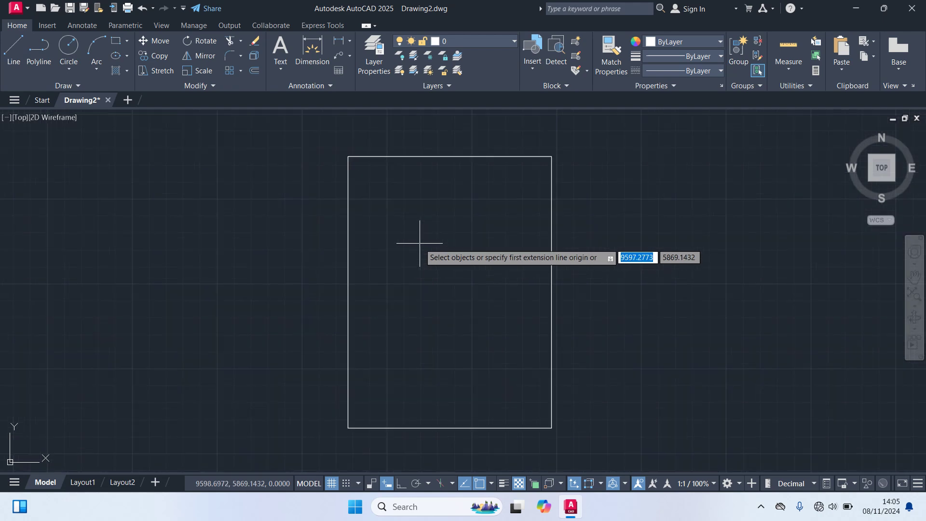
{"action": "left_click", "coordinate": [349, 156]}
{"action": "left_click", "coordinate": [552, 156]}
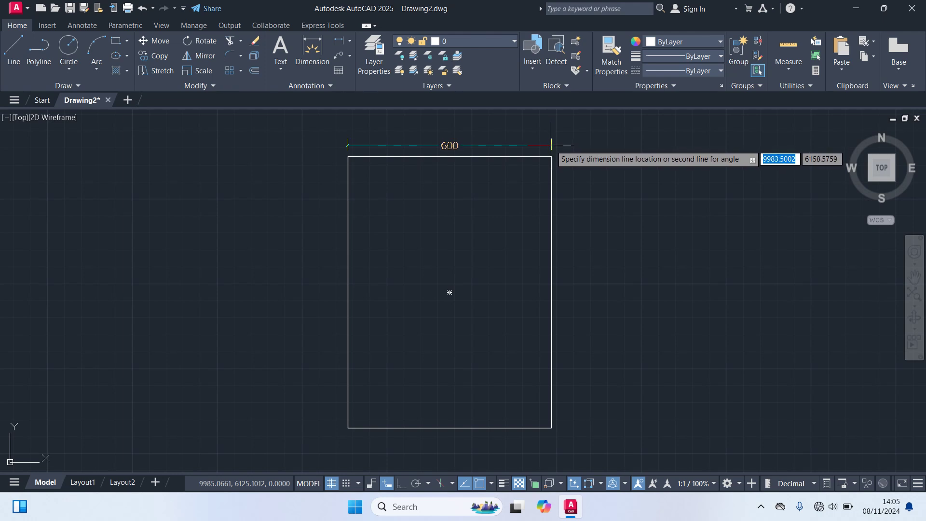
{"action": "left_click", "coordinate": [552, 143]}
- Dimension the rectangle's left edge from its top corner to its bottom corner, placing the dimension line just outside it
{"action": "left_click", "coordinate": [348, 156]}
{"action": "left_click", "coordinate": [346, 427]}
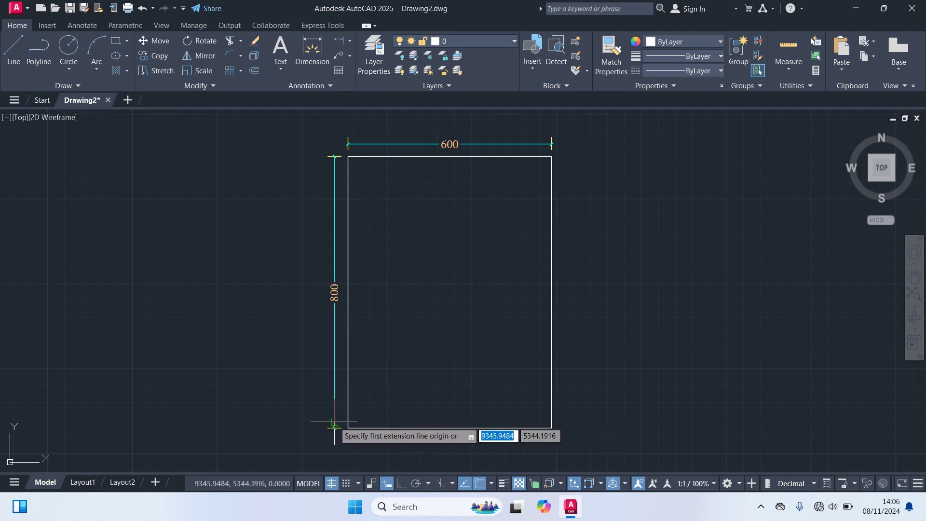
{"action": "left_click", "coordinate": [334, 425]}
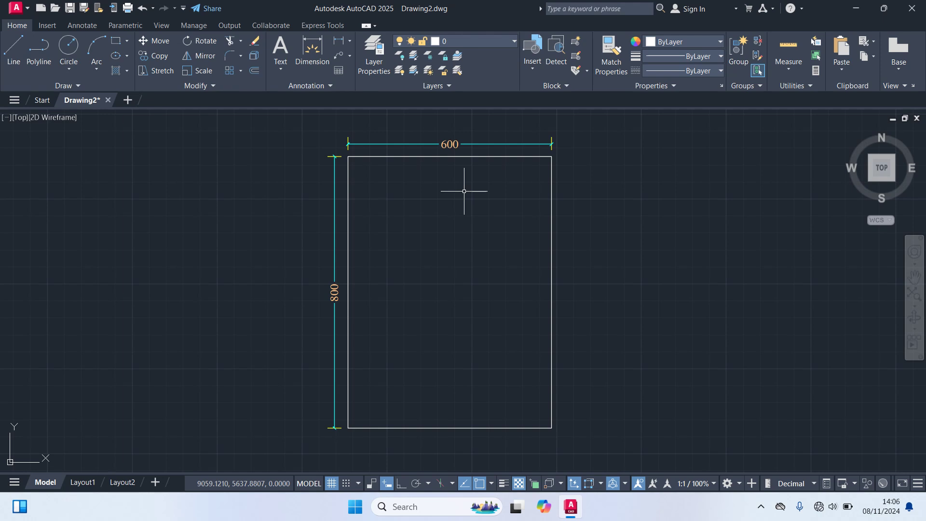
- Add the multiline text "Gambar Persegi" near the middle of the rectangle
{"action": "type", "text": "t"}
{"action": "key", "text": "Return"}
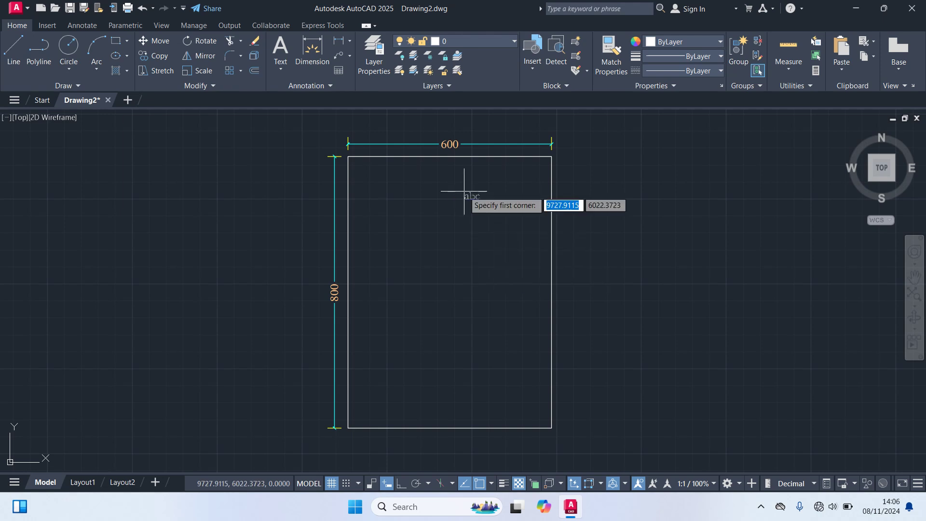
{"action": "left_click", "coordinate": [408, 278]}
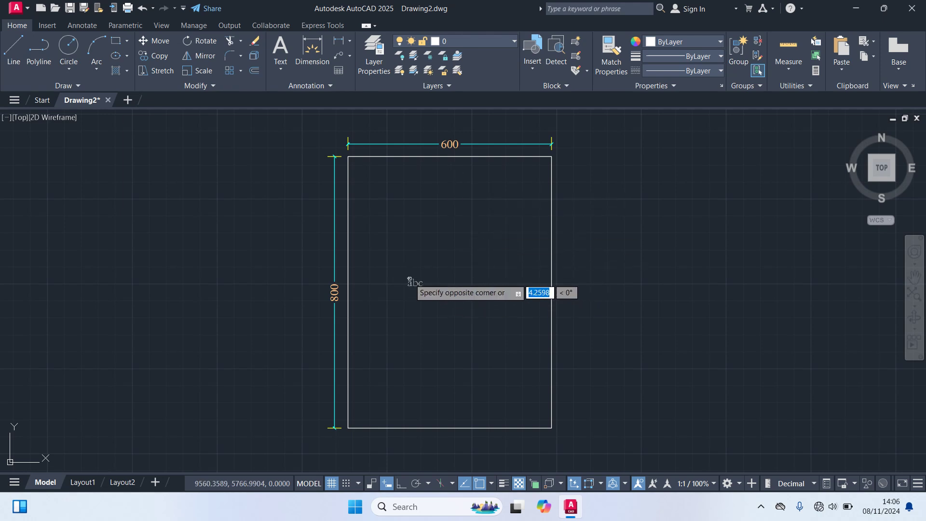
{"action": "left_click", "coordinate": [506, 309]}
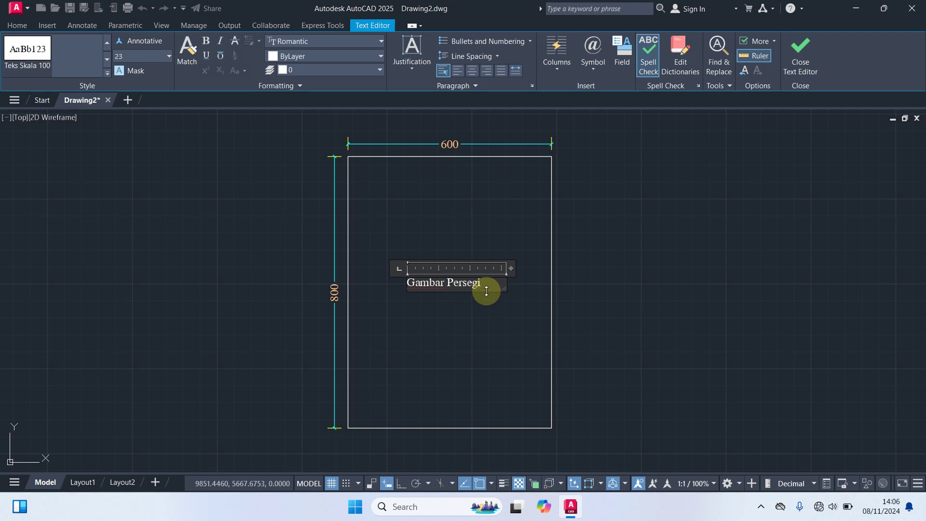
{"action": "left_click", "coordinate": [478, 337]}
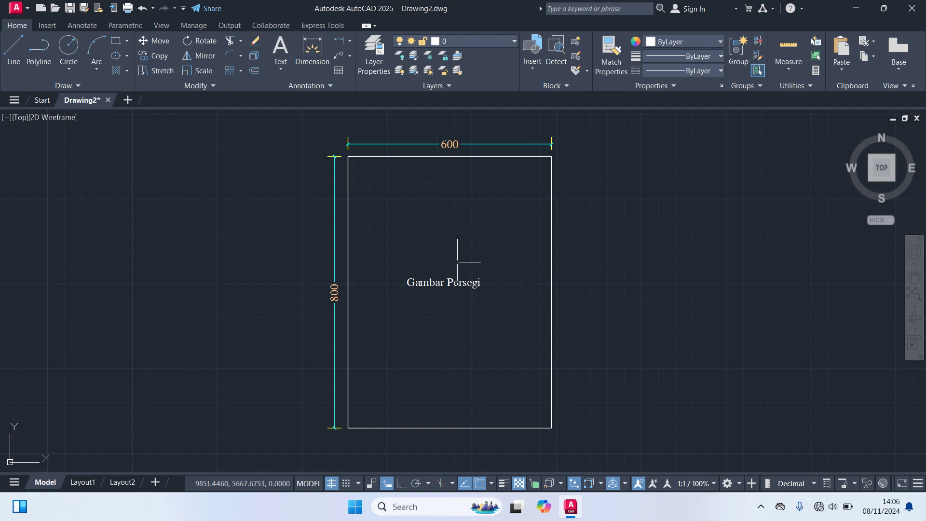
- Inspect the new dimensions and the label on the rectangle, and minimize the AutoCAD window
{"action": "scroll", "coordinate": [453, 259], "scroll_direction": "up", "scroll_amount": 2}
{"action": "middle_click_drag", "start_coordinate": [451, 259], "coordinate": [474, 384]}
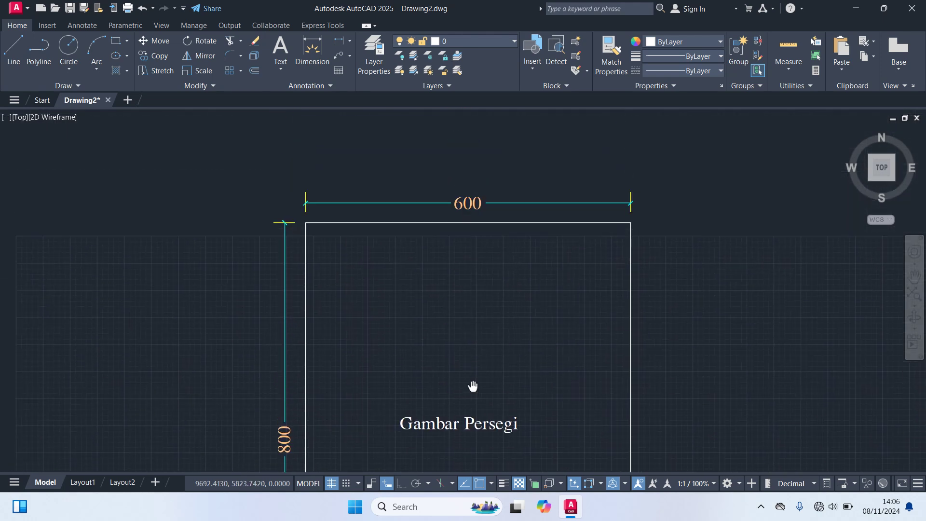
{"action": "scroll", "coordinate": [457, 306], "scroll_direction": "down", "scroll_amount": 2}
{"action": "middle_click_drag", "start_coordinate": [455, 306], "coordinate": [444, 207]}
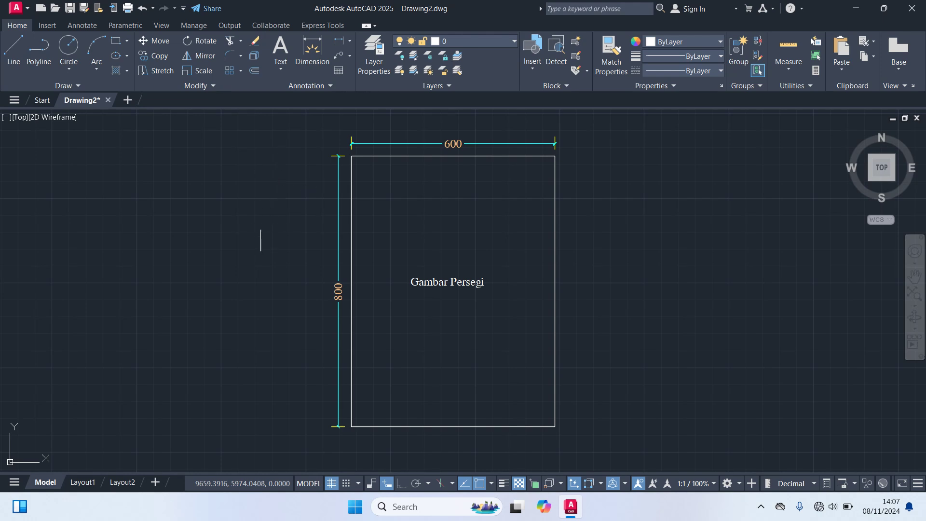
{"action": "left_click", "coordinate": [246, 212]}
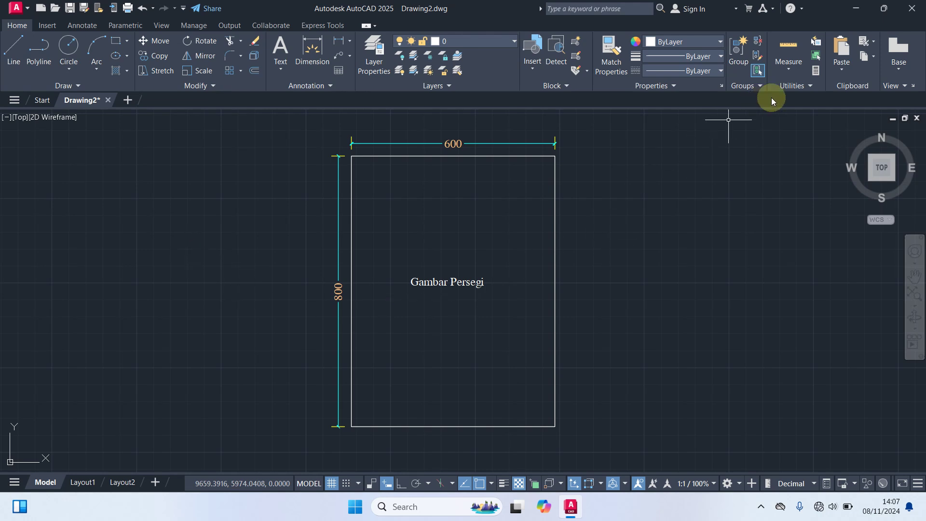
{"action": "left_click", "coordinate": [855, 8]}
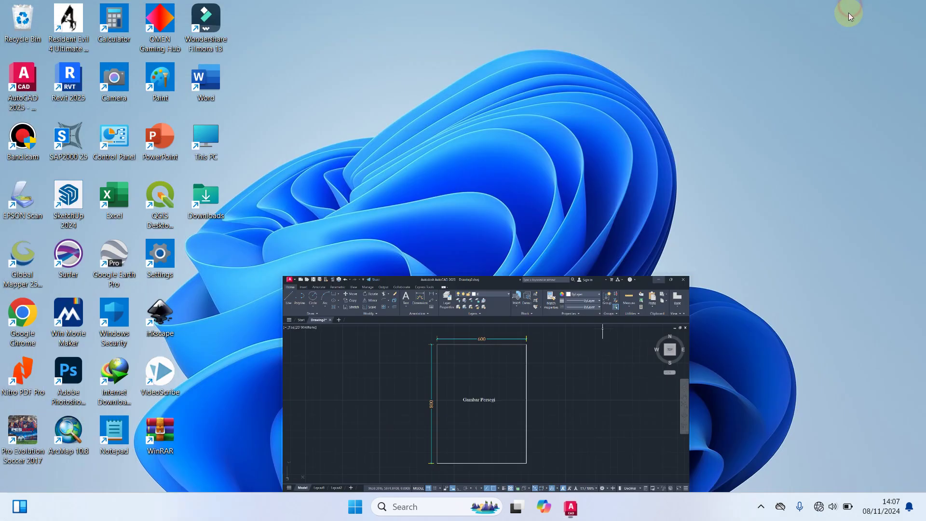